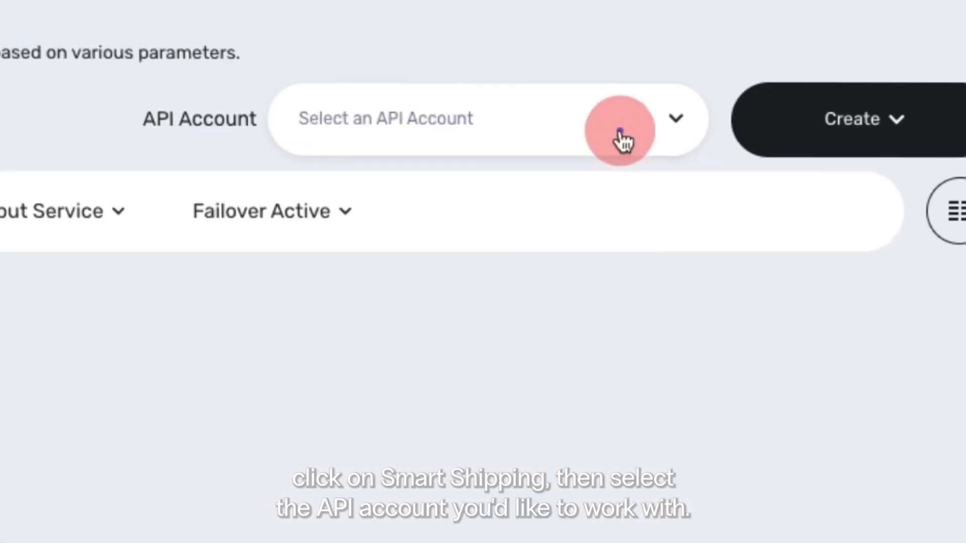
For the DemoVideos API account, create a rule group named "Standard" and expand it.
left_click(724, 93)
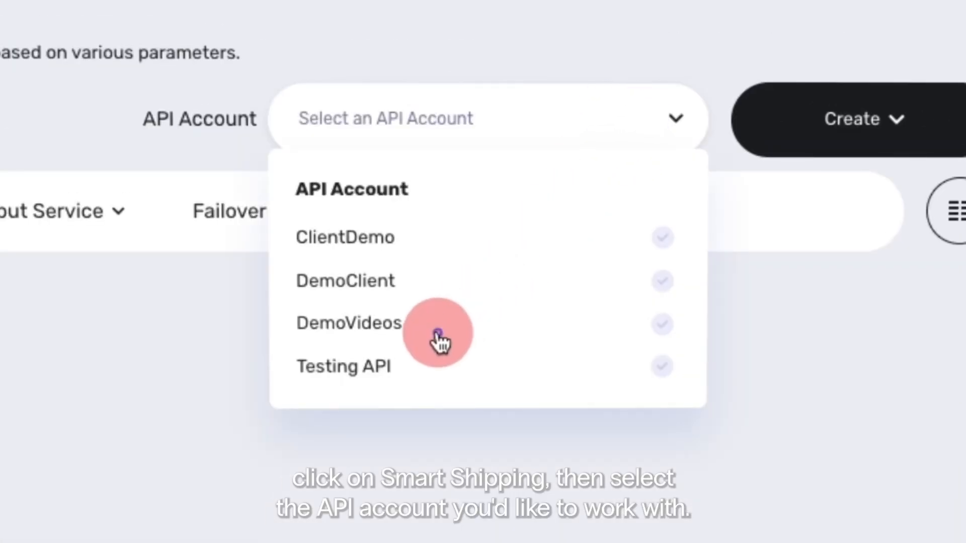
left_click(435, 327)
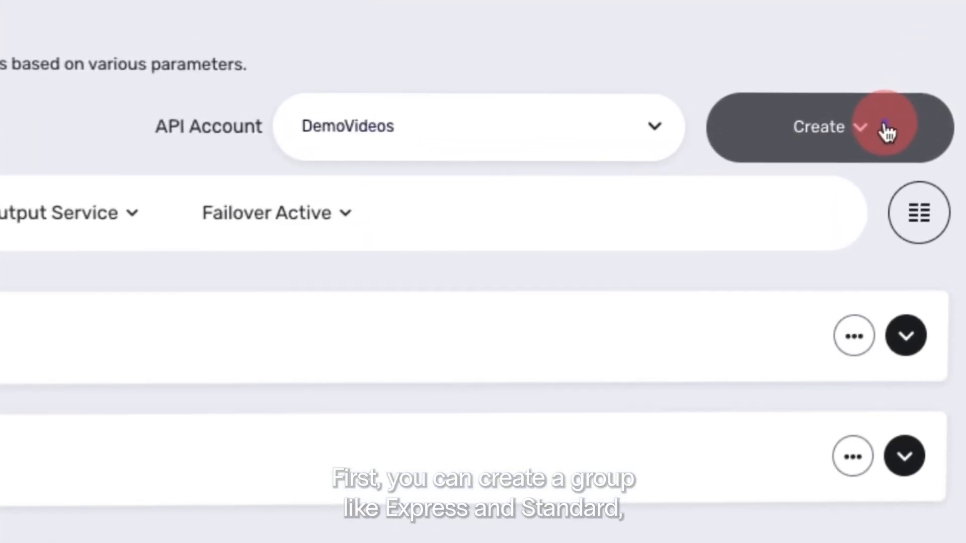
left_click(900, 88)
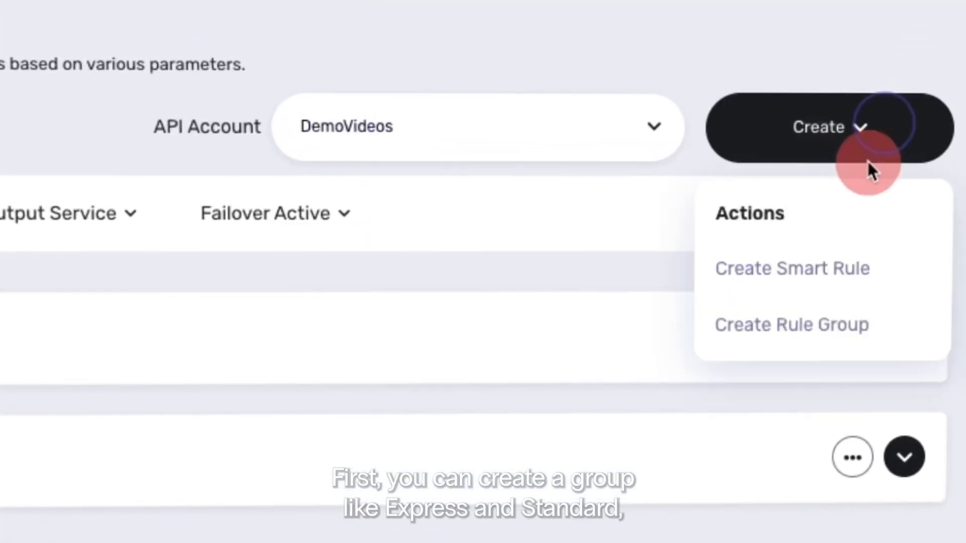
left_click(816, 332)
left_click(496, 262)
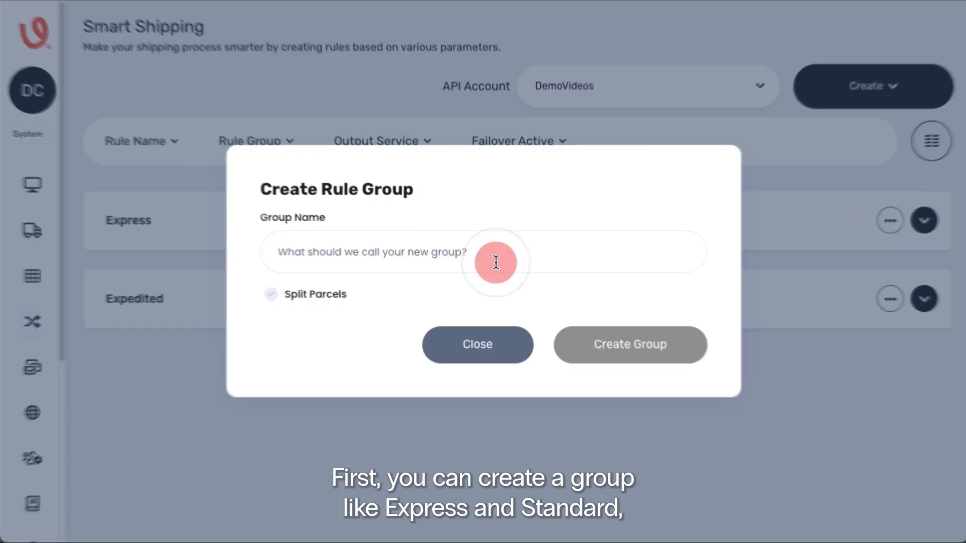
type("Standar")
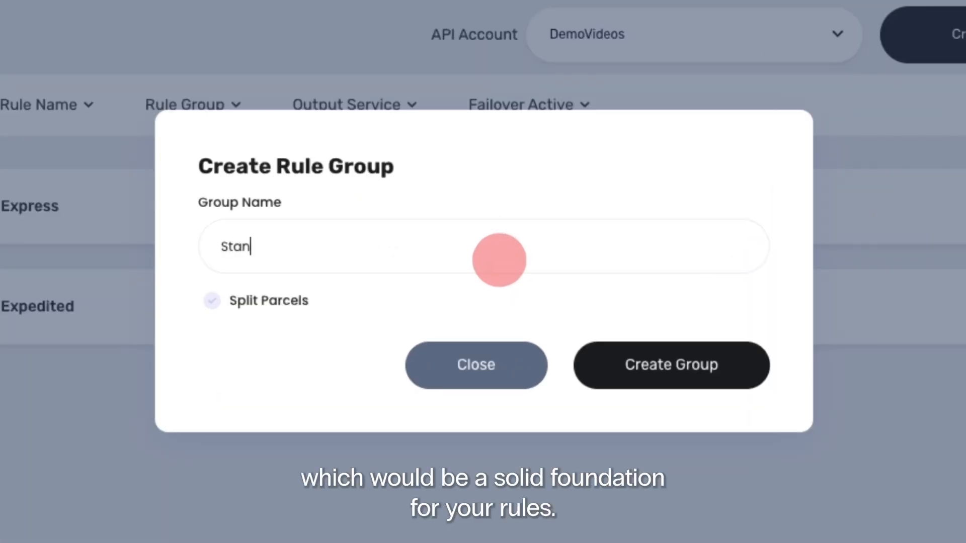
type("d")
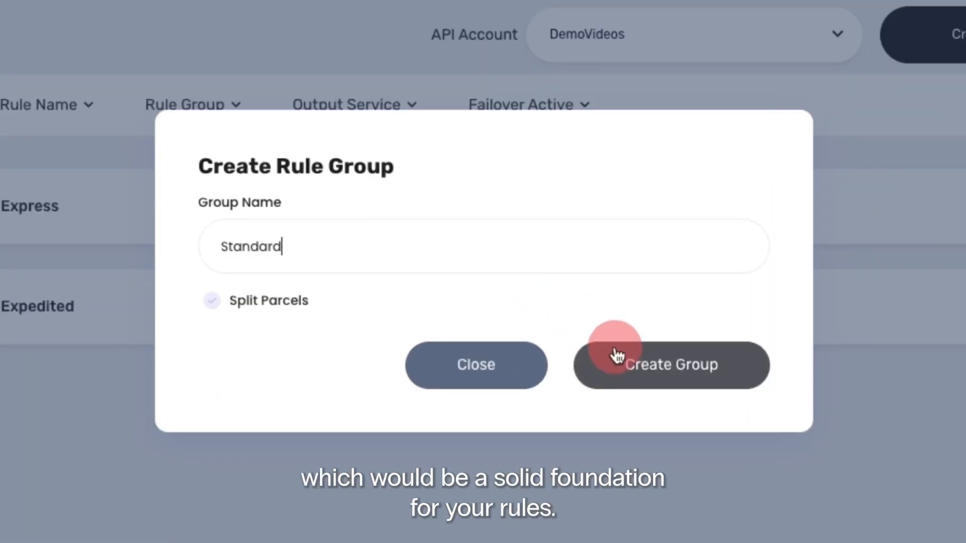
left_click(631, 359)
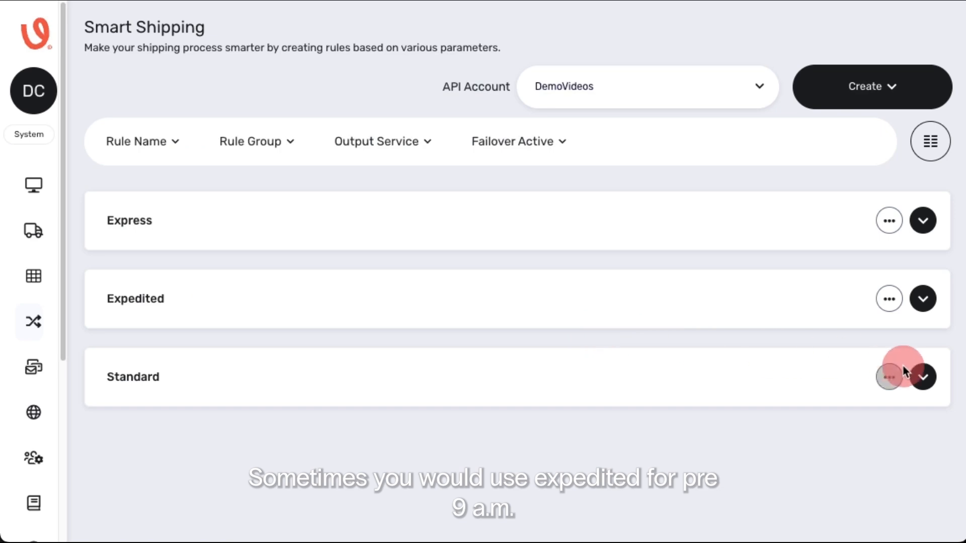
left_click(919, 378)
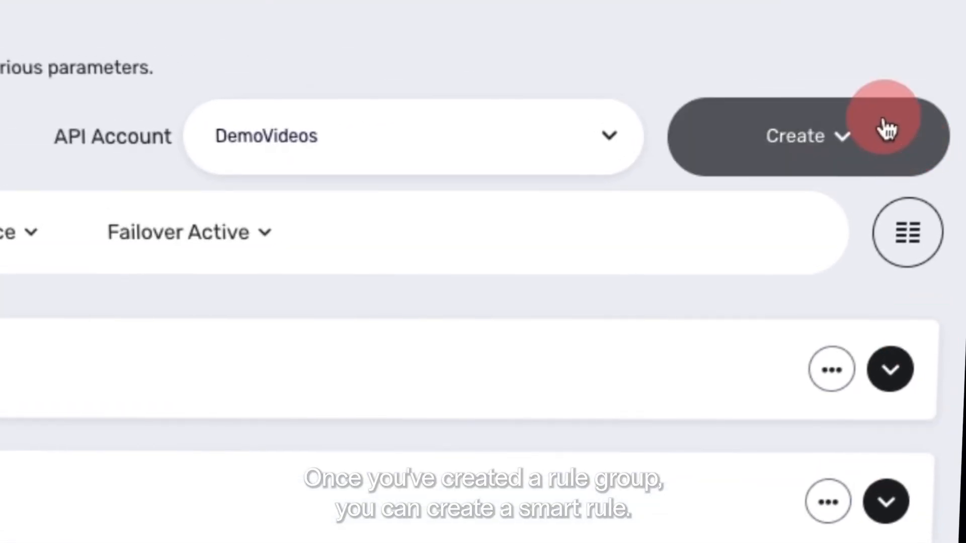
Start a new smart rule named "Mainland" in the Standard group with rule priority 1.
left_click(898, 86)
left_click(821, 289)
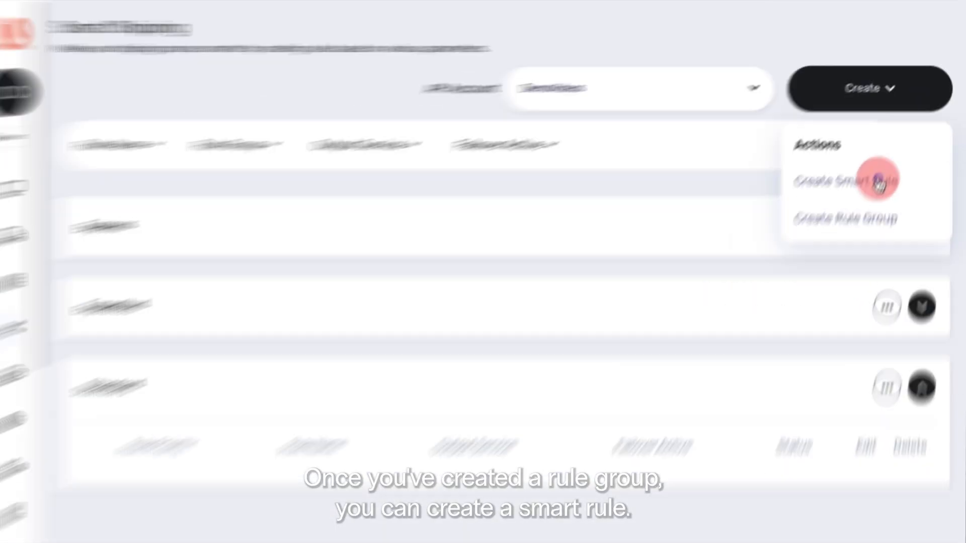
left_click(399, 188)
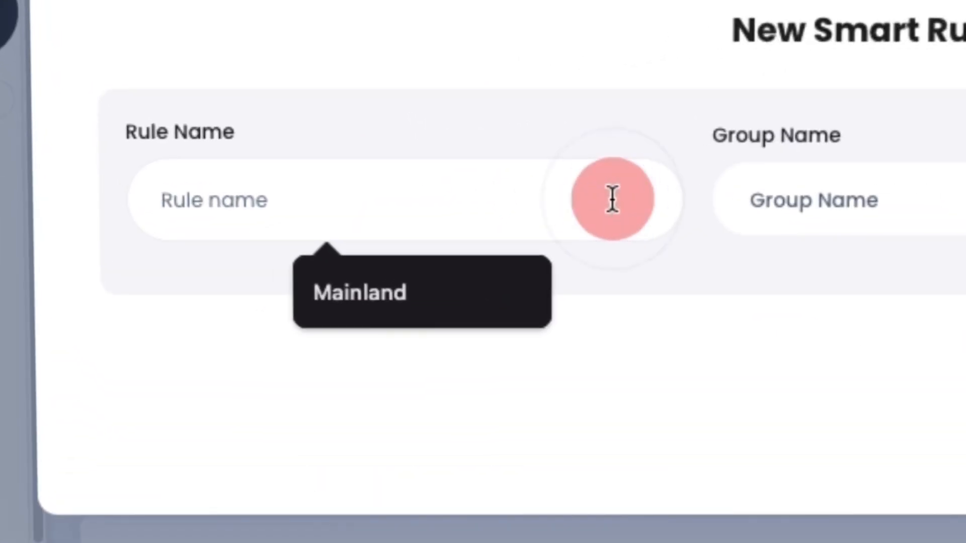
type("Mainland")
left_click(472, 296)
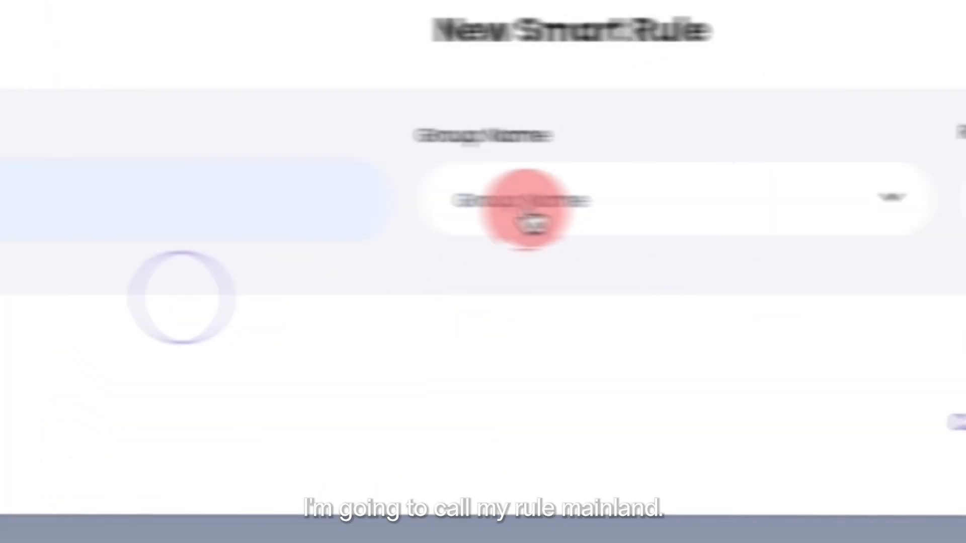
left_click(531, 217)
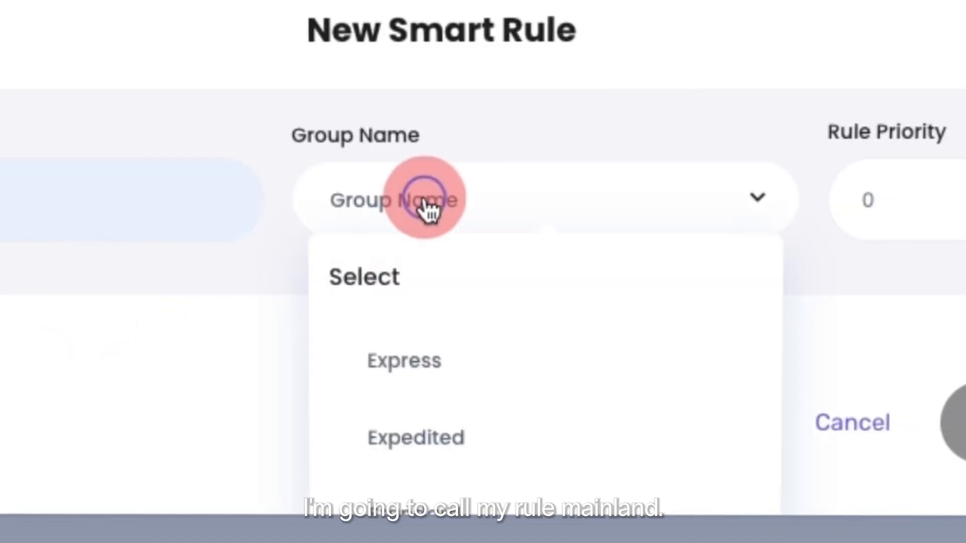
left_click(490, 495)
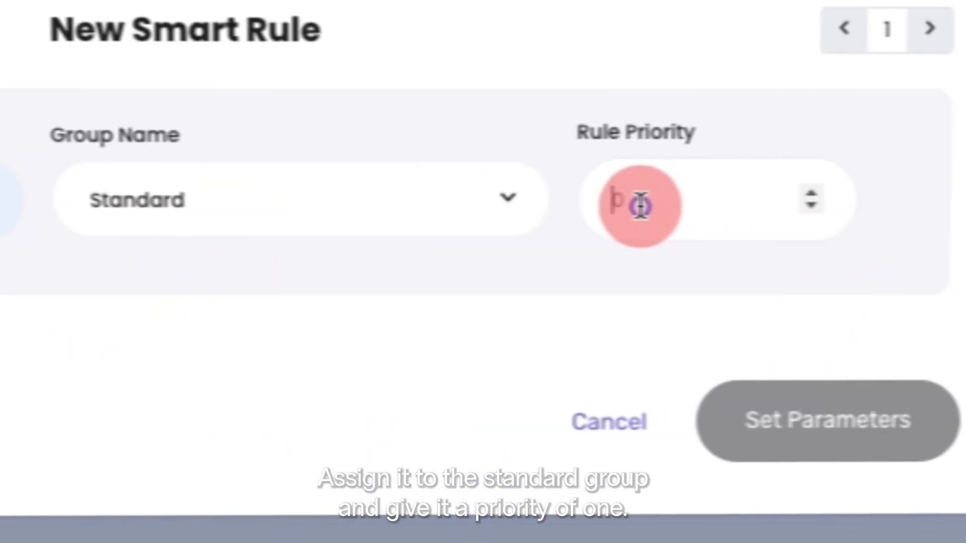
left_click(906, 207)
type("1")
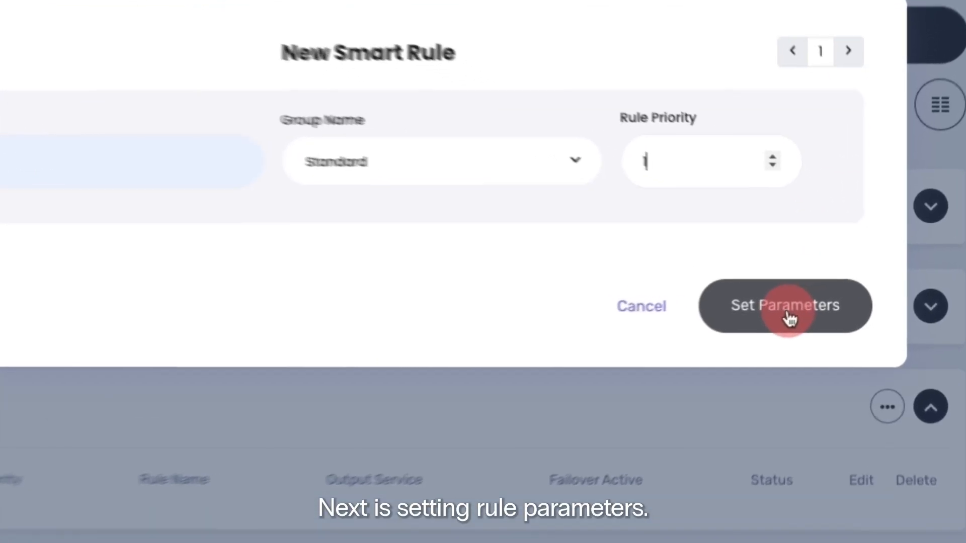
Proceed to the Mainland rule's parameters and add a Supported Countries parameter with United Kingdom selected.
left_click(765, 330)
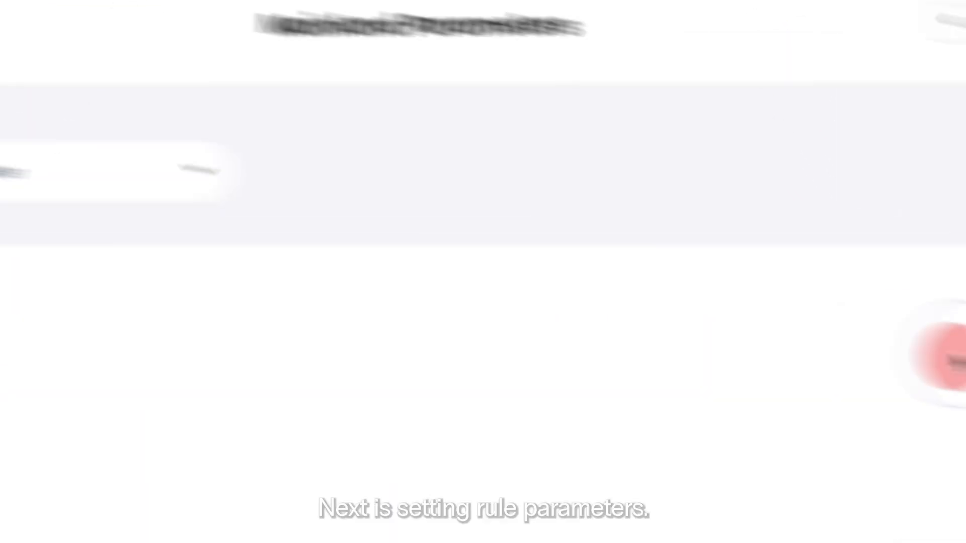
left_click(291, 206)
scroll(302, 455, "down", 5)
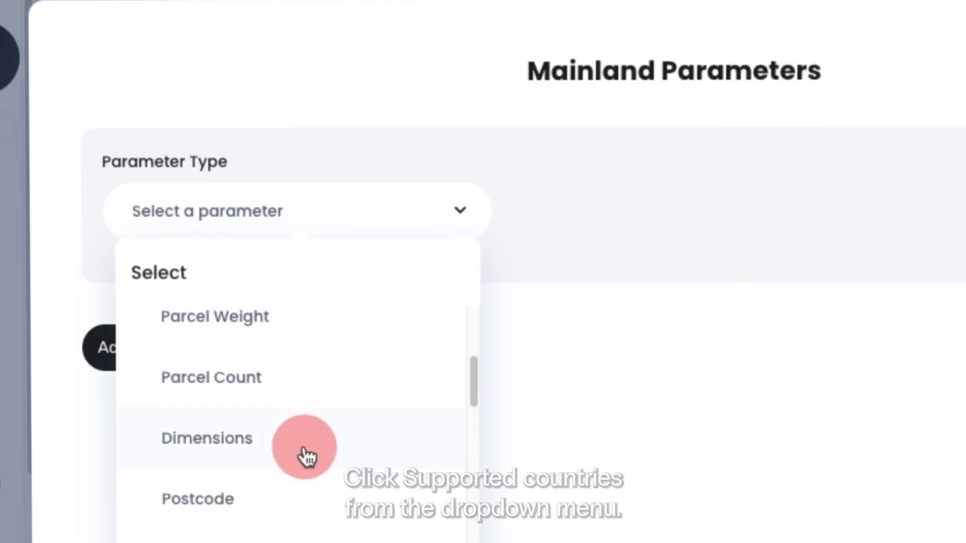
scroll(312, 458, "down", 5)
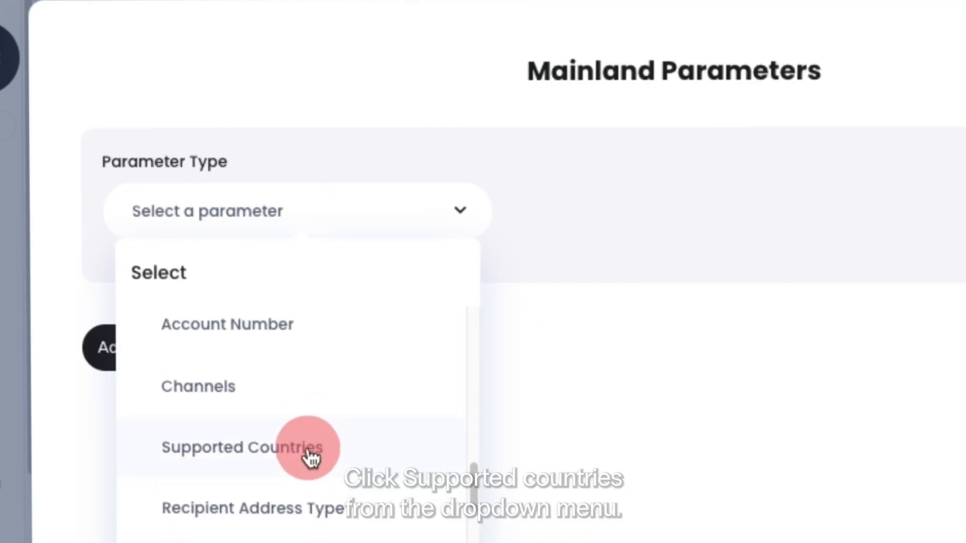
left_click(312, 457)
left_click(154, 345)
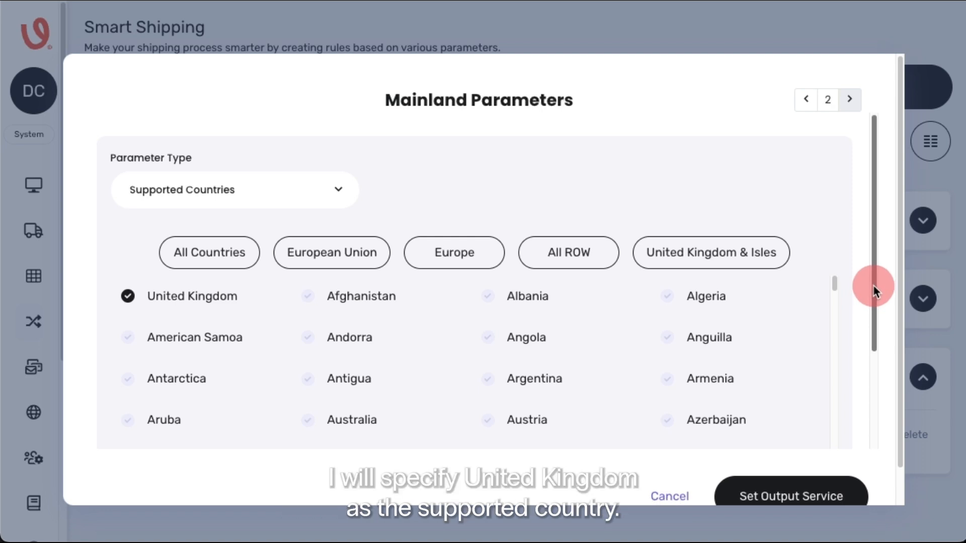
Add a second parameter of type Postcode to the Mainland rule.
left_click_drag(873, 291, 880, 414)
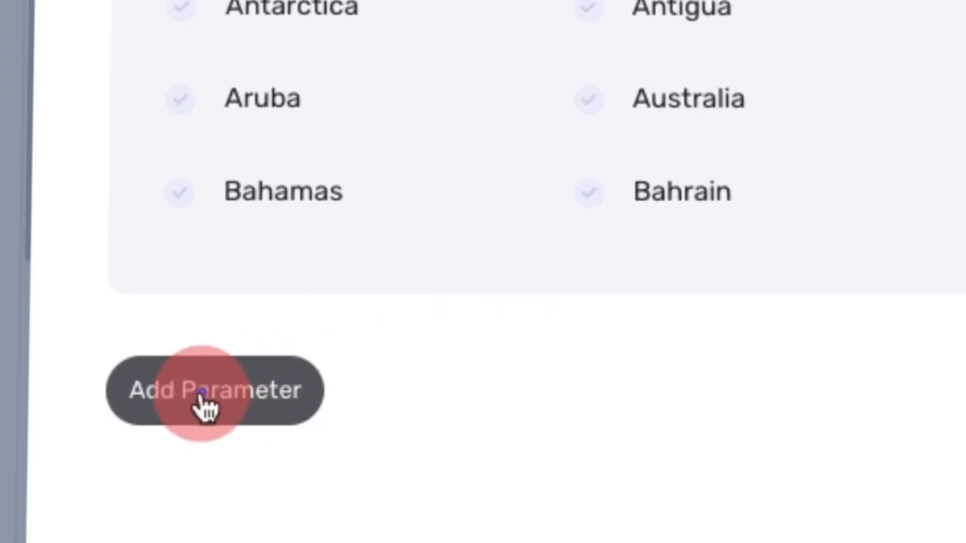
left_click(206, 402)
left_click(291, 450)
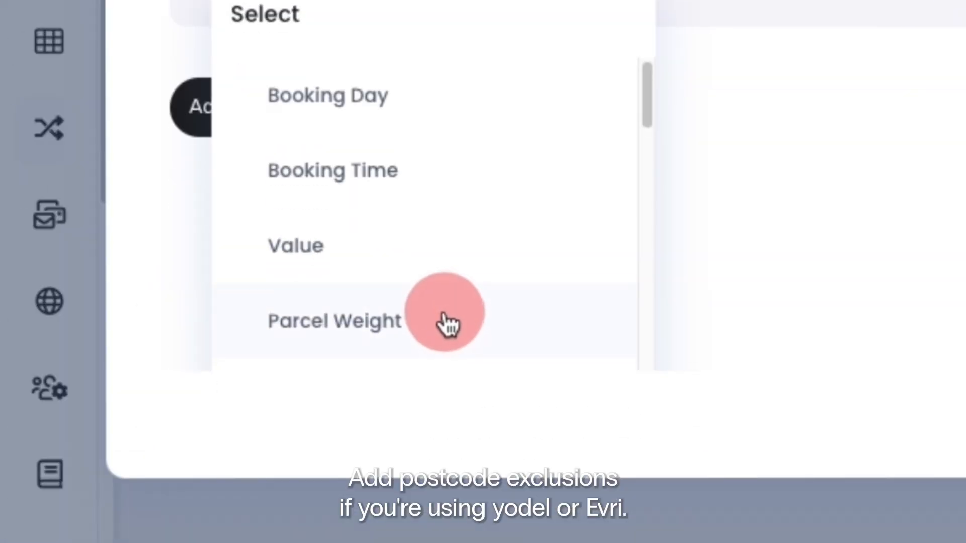
scroll(445, 322, "down", 5)
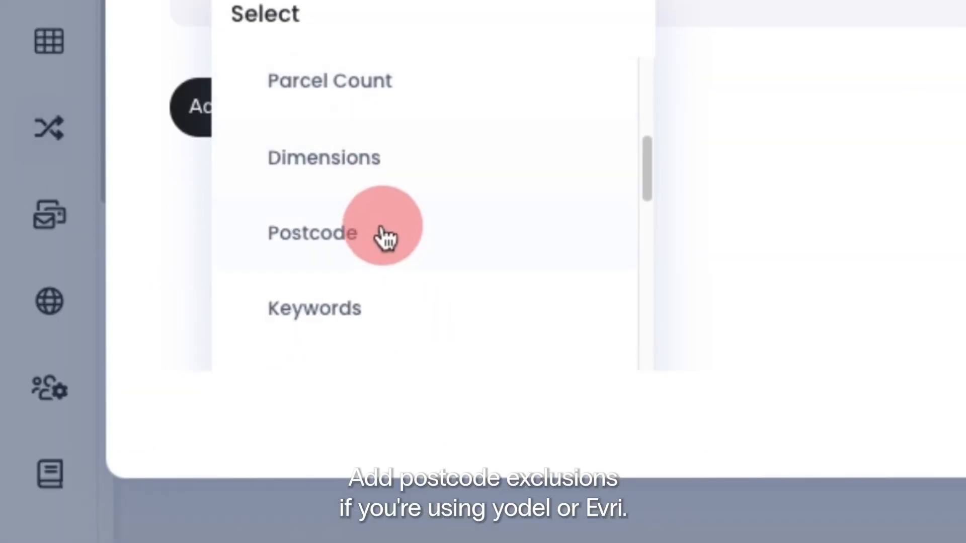
left_click(383, 237)
Exclude the postcodes BT, AB and YO in the Postcode parameter.
left_click(895, 0)
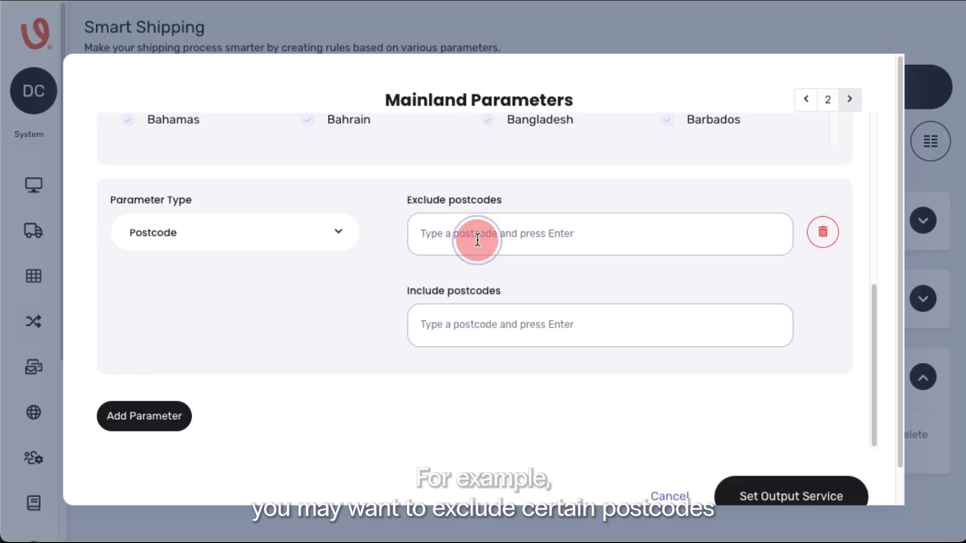
type("BT")
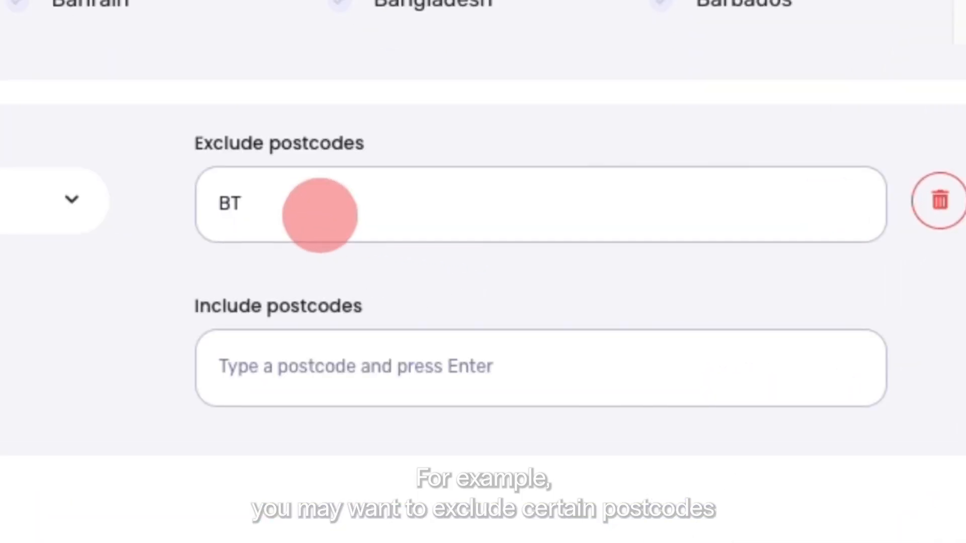
key("Return")
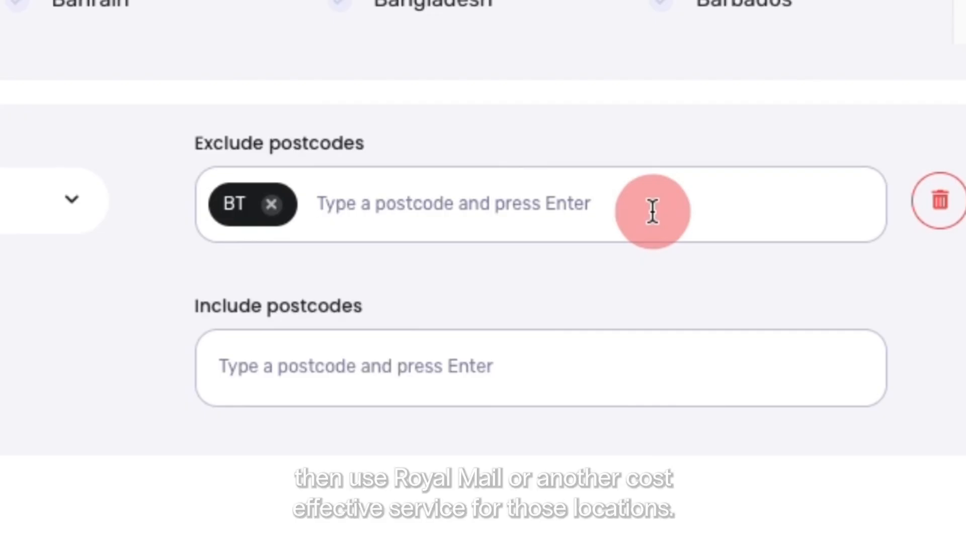
type("AB")
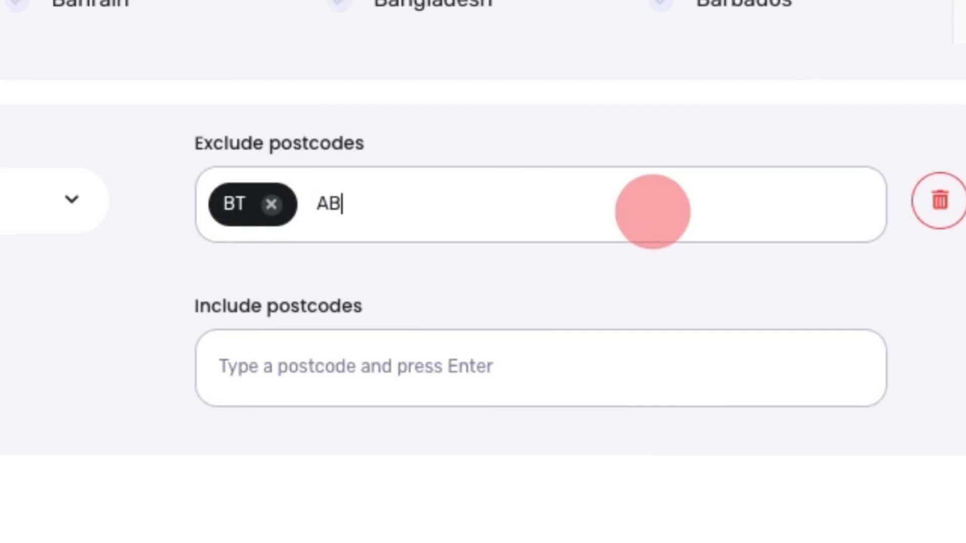
key("Return")
type("YO")
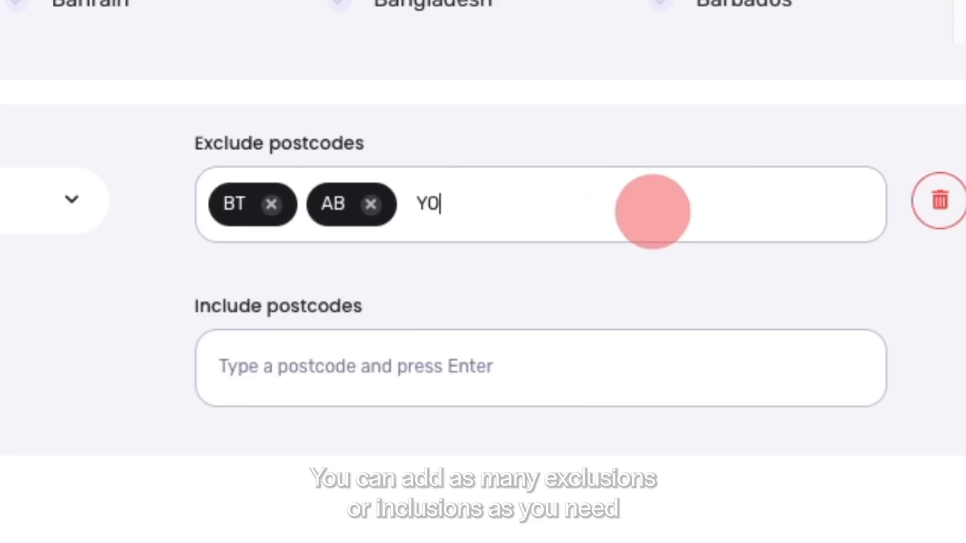
key("Return")
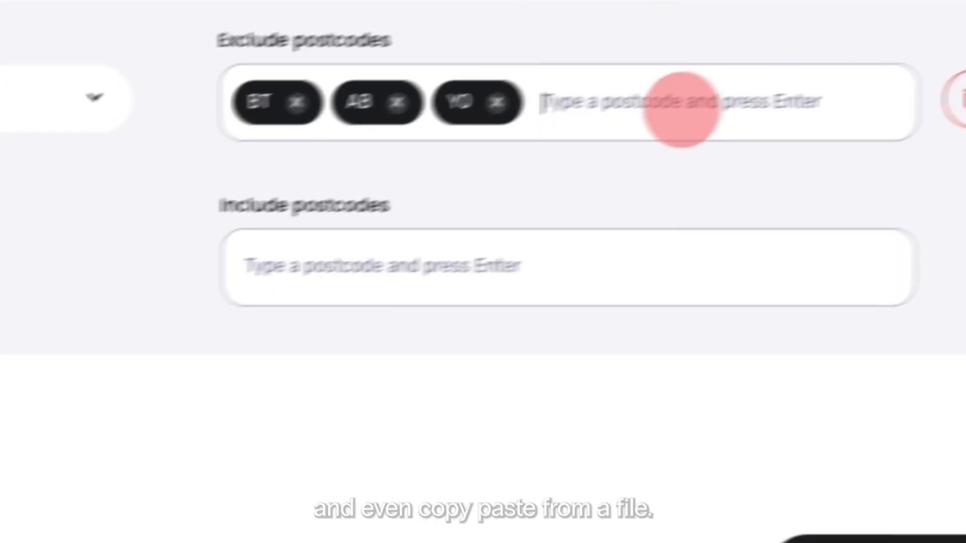
Add a Value parameter to the Mainland rule with a max value of 50.00.
left_click(190, 355)
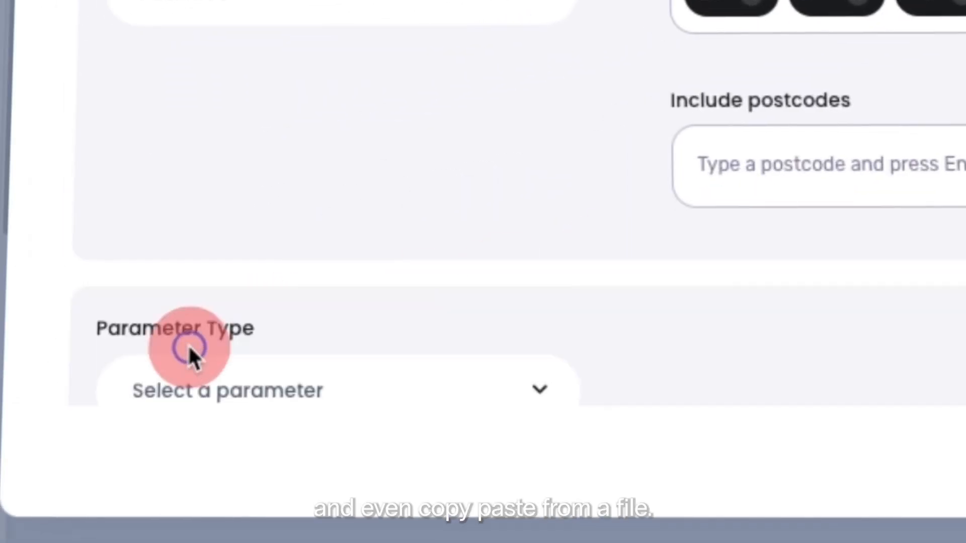
left_click(223, 171)
scroll(322, 314, "down", 1)
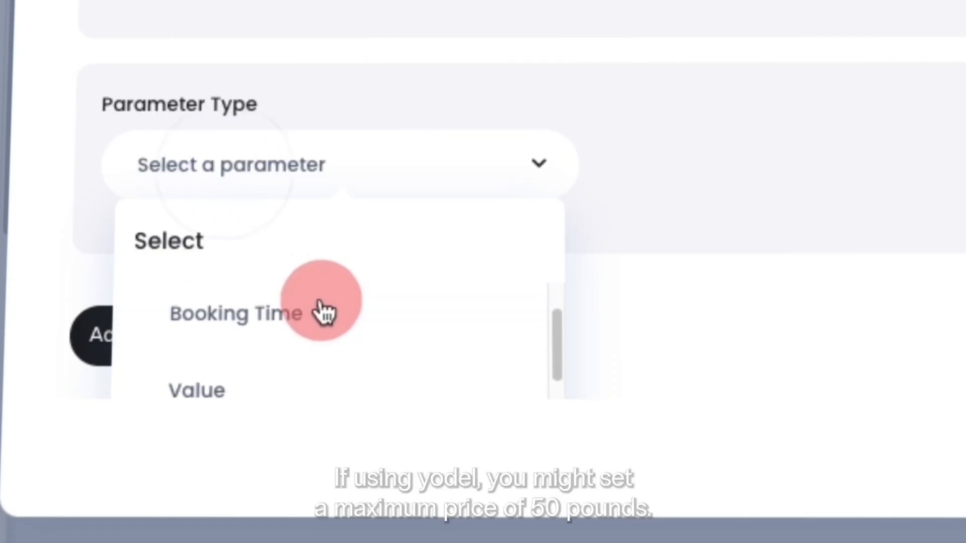
scroll(332, 322, "down", 2)
scroll(345, 334, "up", 1)
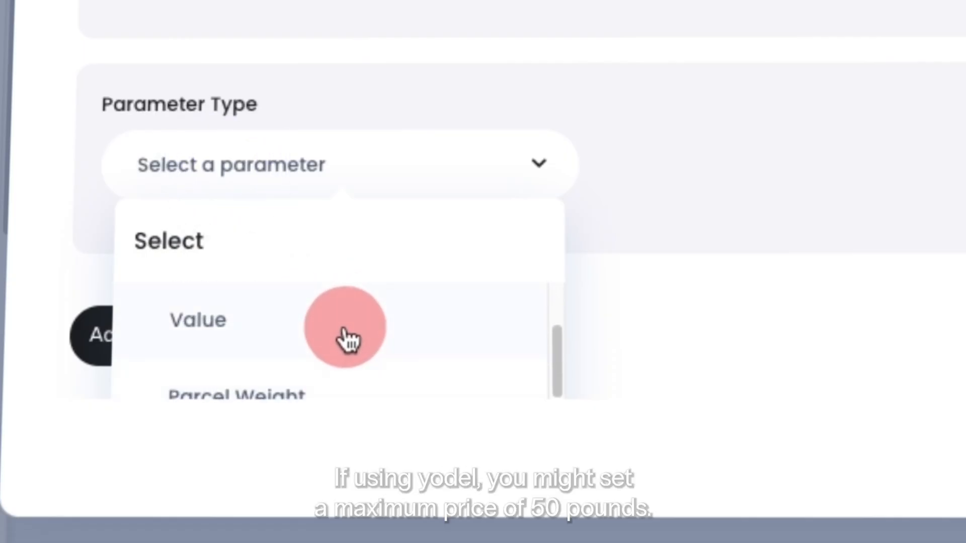
left_click(347, 339)
left_click(671, 327)
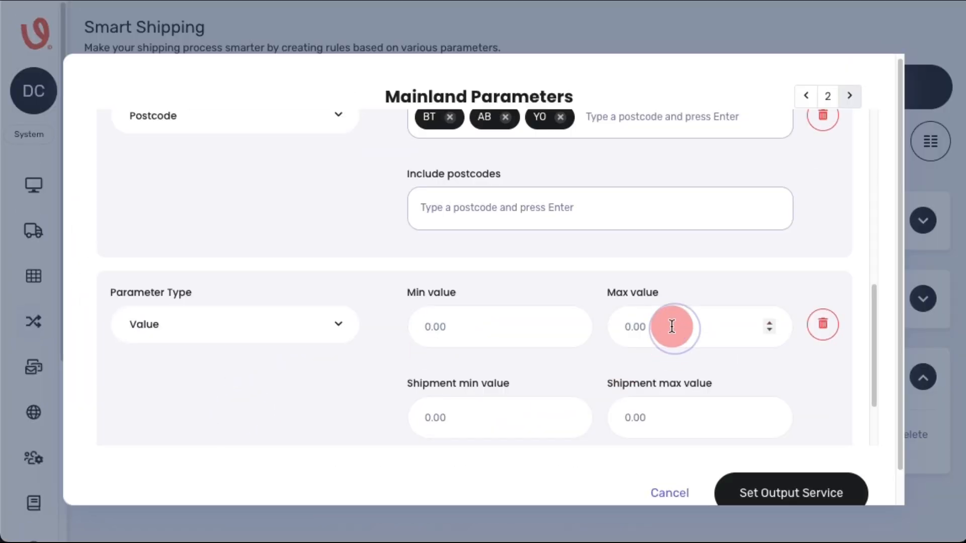
type("50.00")
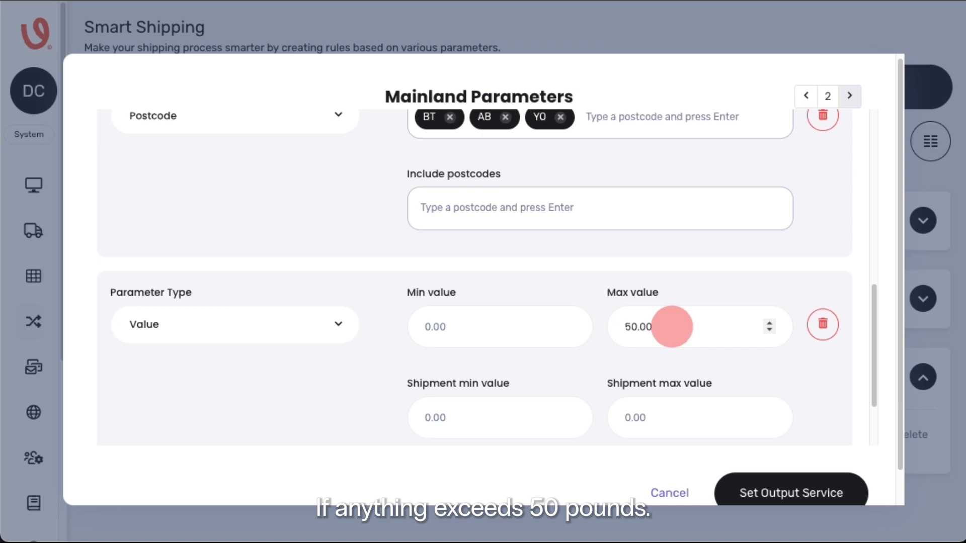
Add another parameter of type Booking Time to the Mainland rule.
scroll(794, 397, "down", 3)
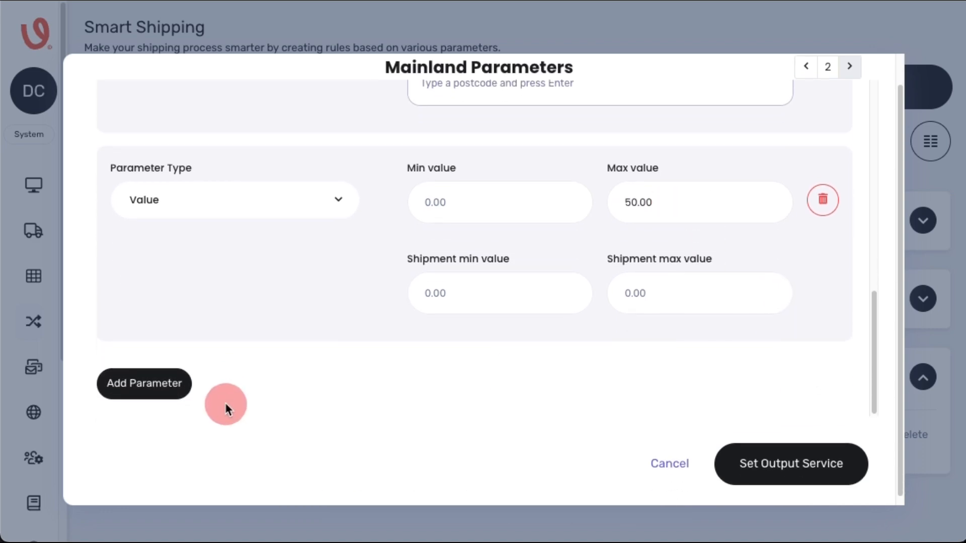
left_click(173, 390)
left_click(215, 302)
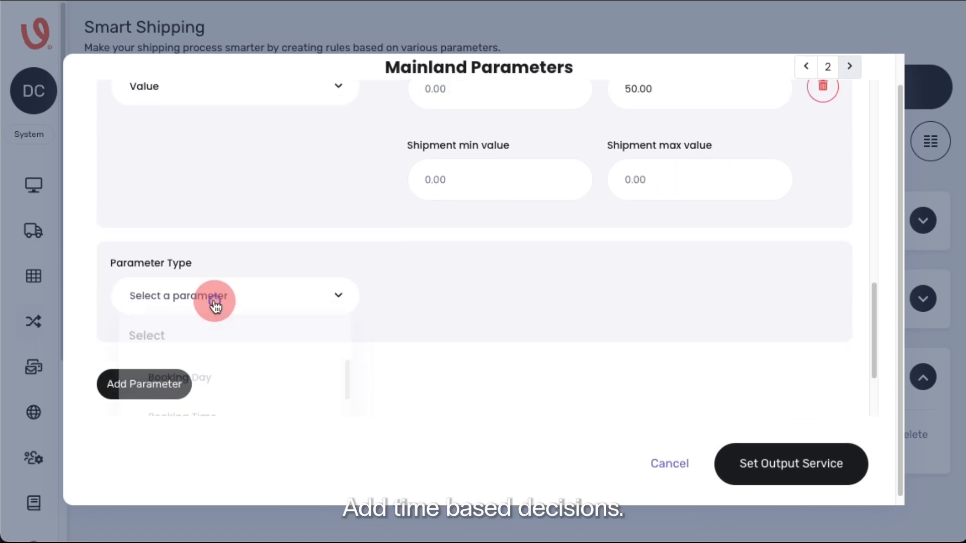
left_click(201, 401)
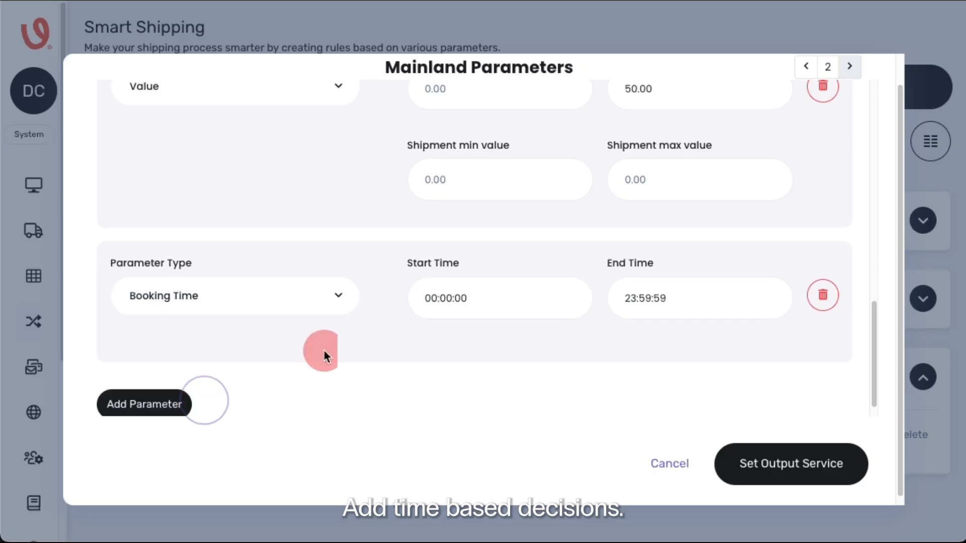
Set the Booking Time parameter's start time to 00:09:00 and its end time to 15:00:00.
left_click(449, 297)
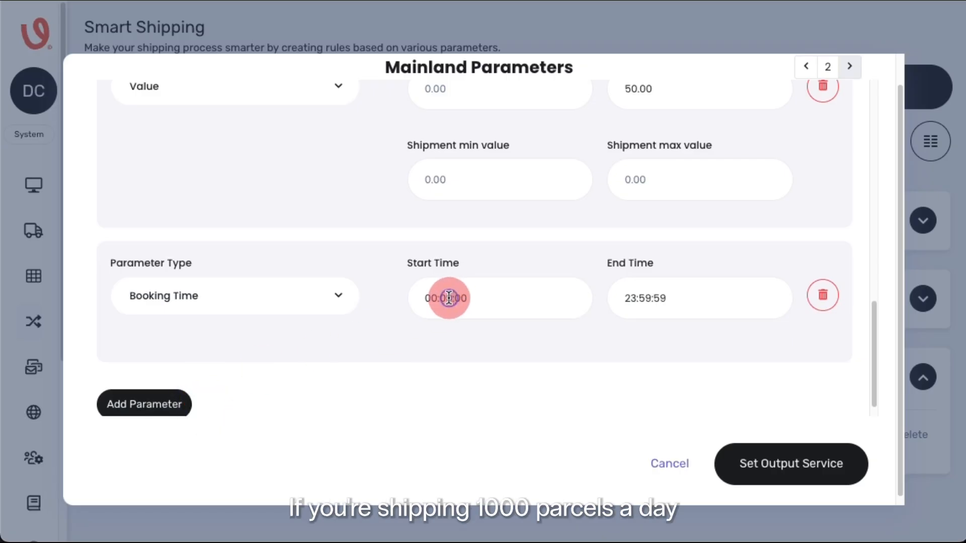
left_click(445, 296)
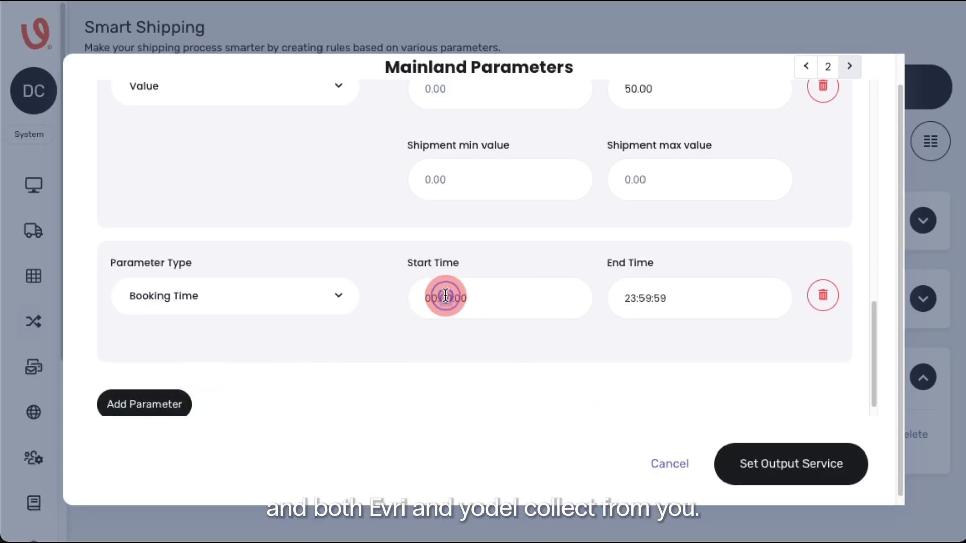
type("9")
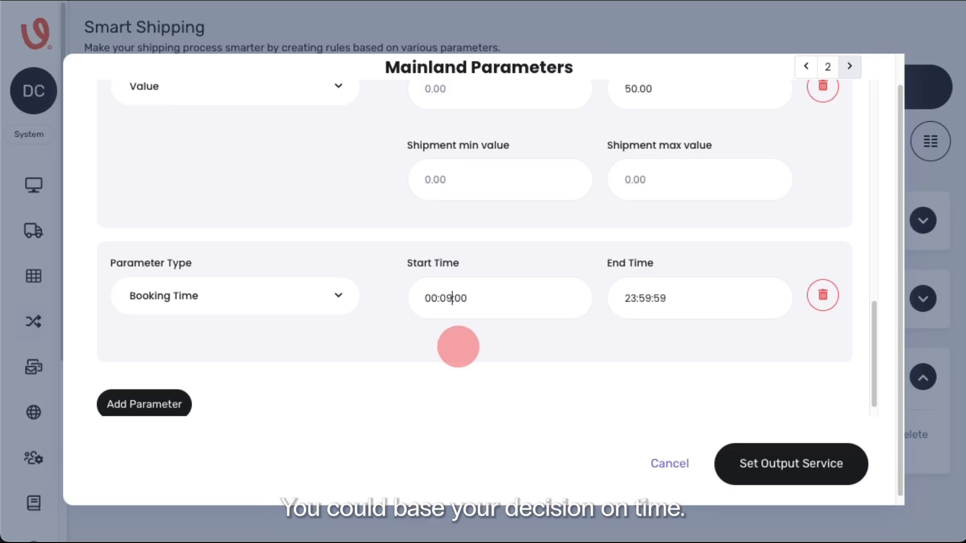
left_click(679, 296)
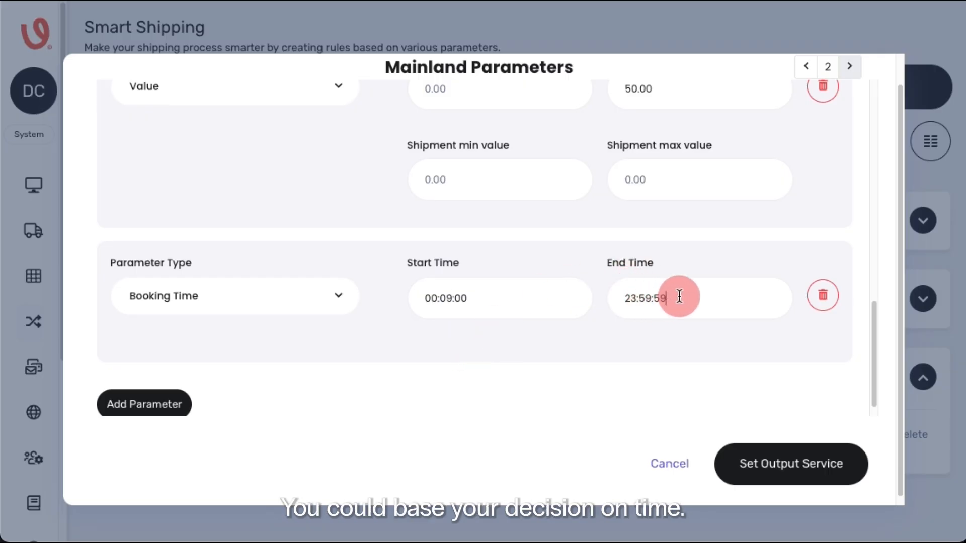
left_click_drag(679, 297, 587, 295)
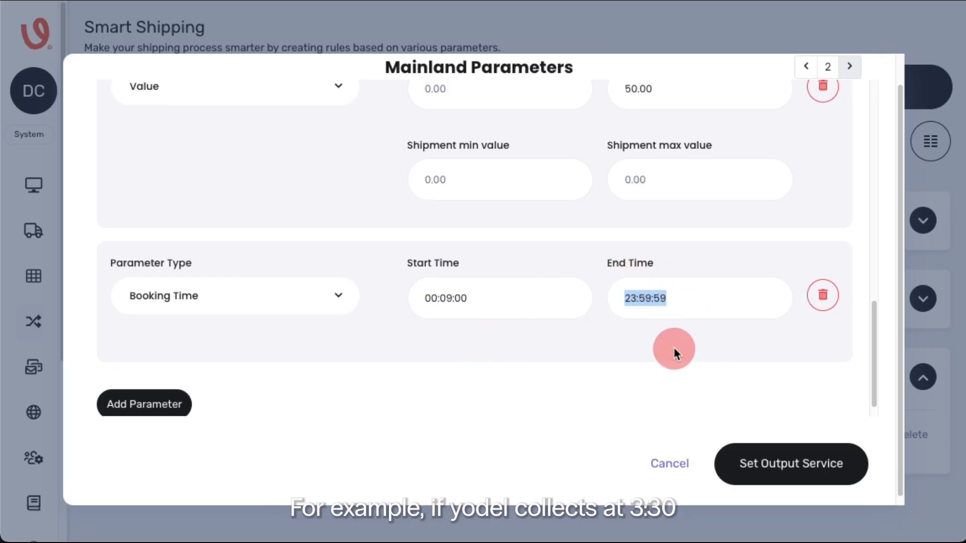
type("15:00:00")
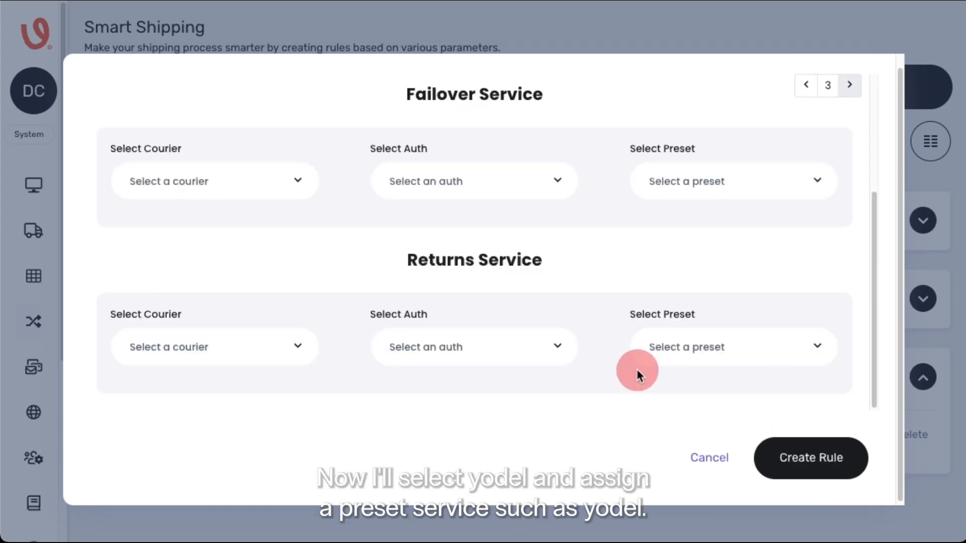
Set the output service to courier Yodel with the DemoVideo auth and the YODEL-48NPOD preset.
scroll(638, 312, "up", 3)
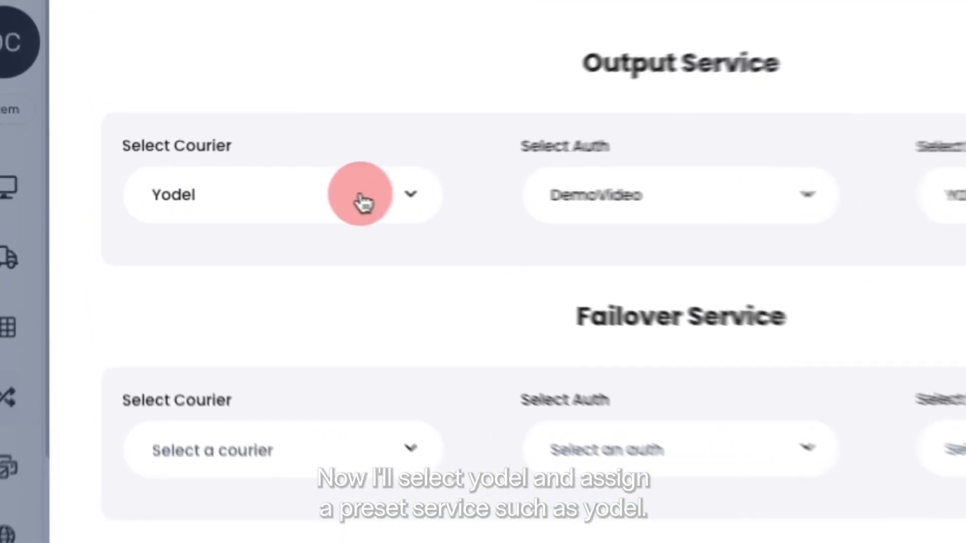
left_click(363, 202)
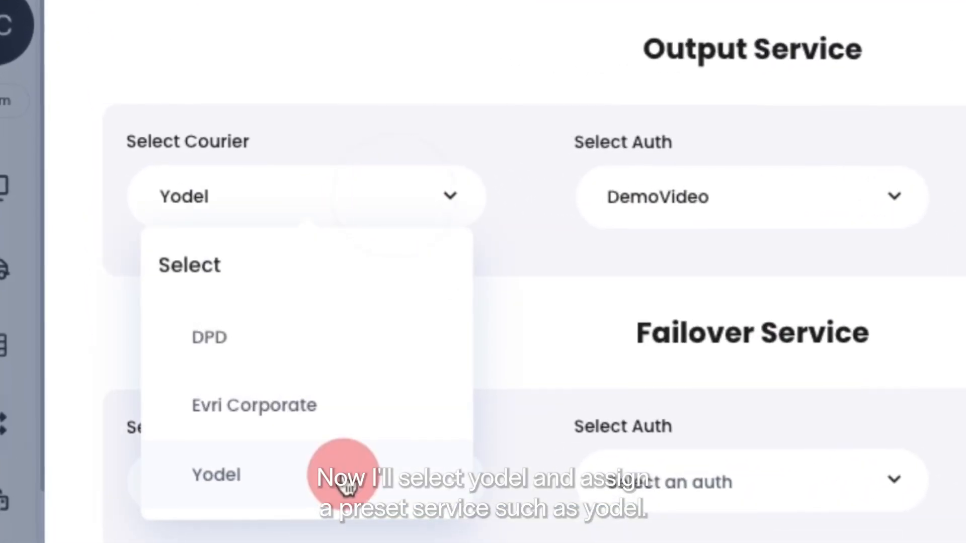
left_click(297, 448)
left_click(573, 219)
left_click(530, 340)
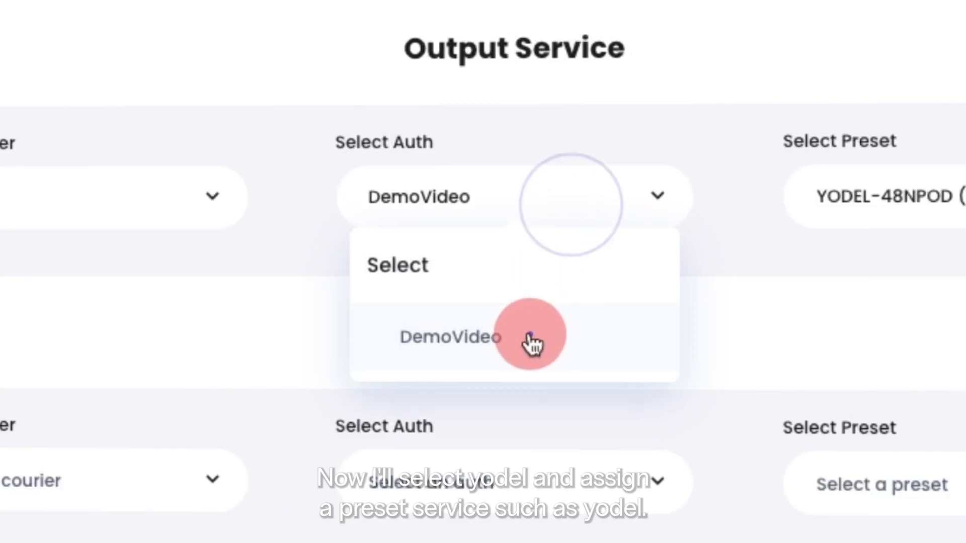
left_click(963, 219)
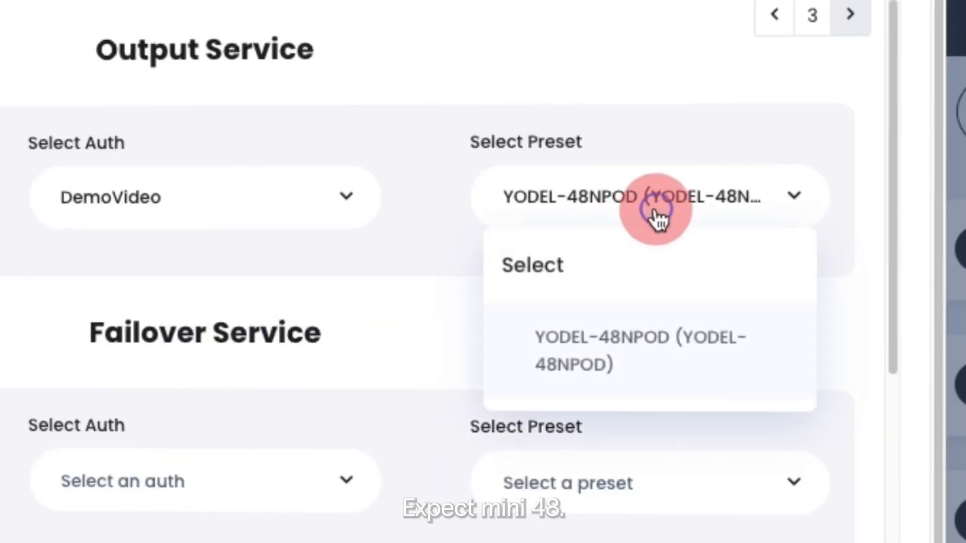
left_click(647, 318)
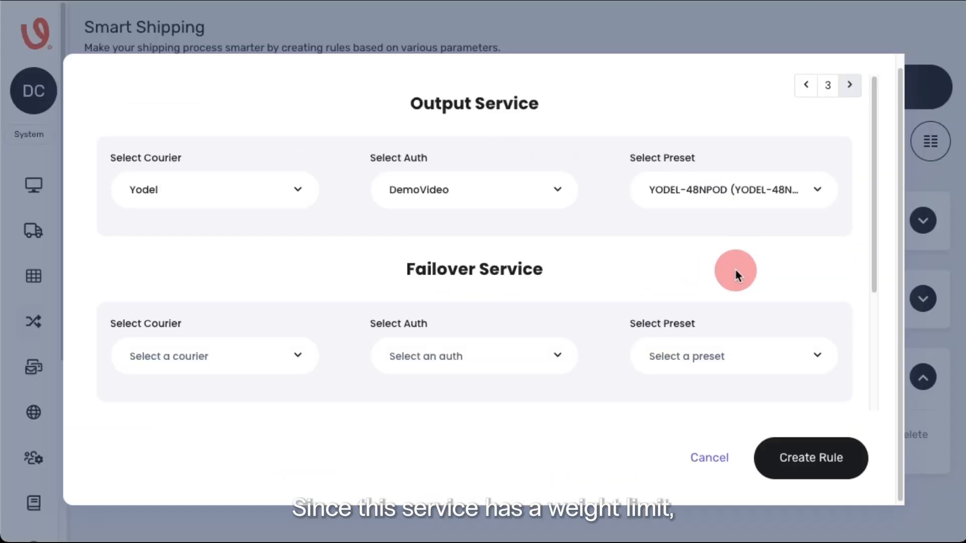
Review the Parcel Weight and Dimensions parameters of the Mainland rule and return to its service settings.
left_click(806, 85)
left_click_drag(870, 146, 870, 321)
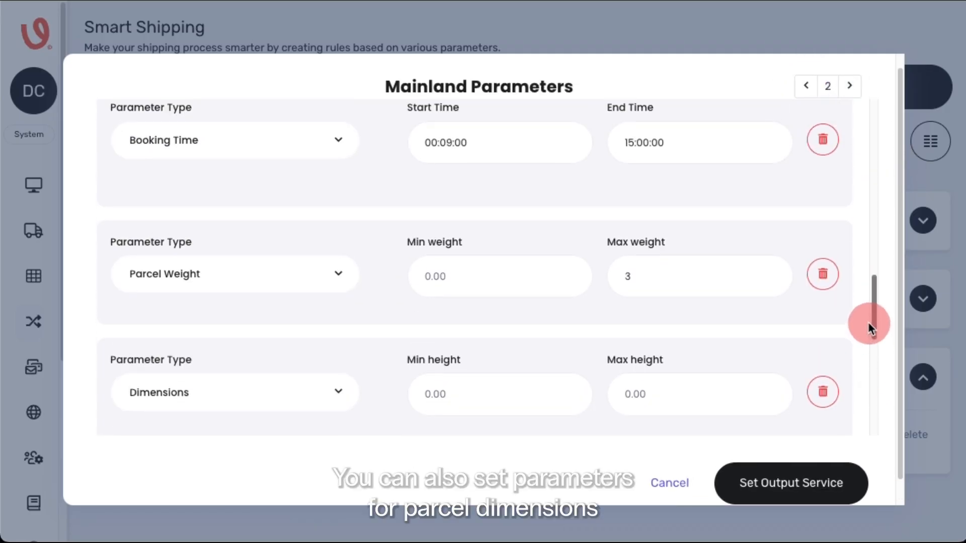
left_click(672, 276)
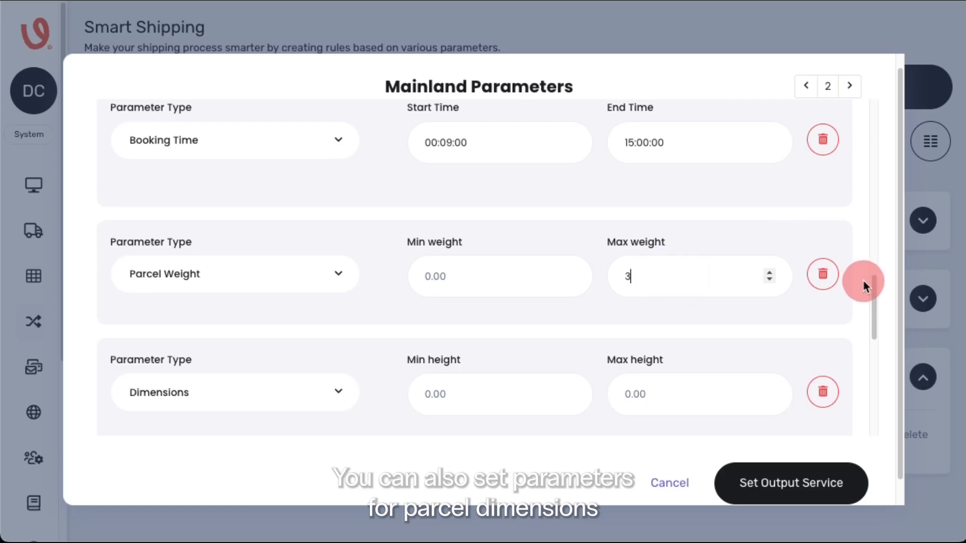
left_click_drag(874, 294, 879, 366)
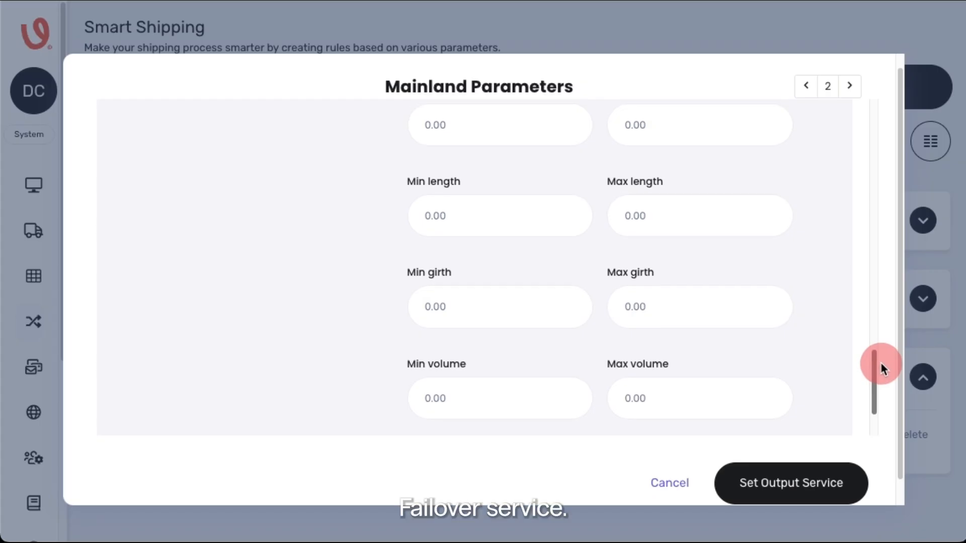
left_click(808, 481)
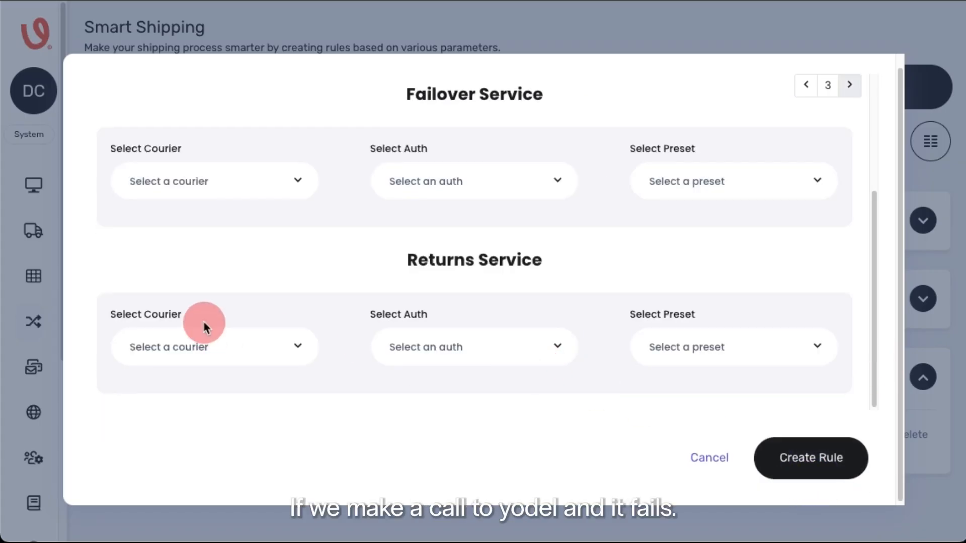
Set the failover service to courier Evri Corporate with the DemoVideo auth and the Evri 48 Non POD (EVRI-48NP) preset.
scroll(216, 315, "up", 3)
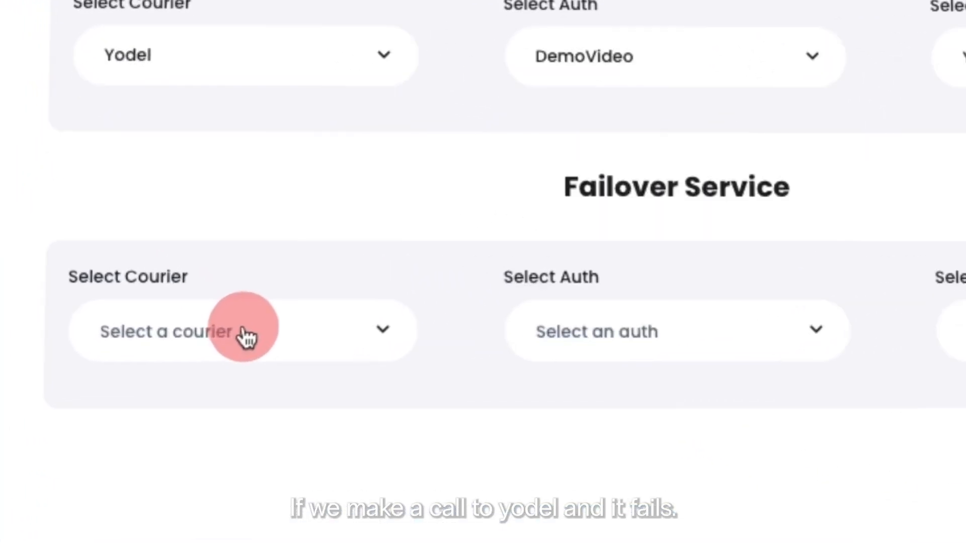
left_click(378, 335)
scroll(378, 335, "down", 4)
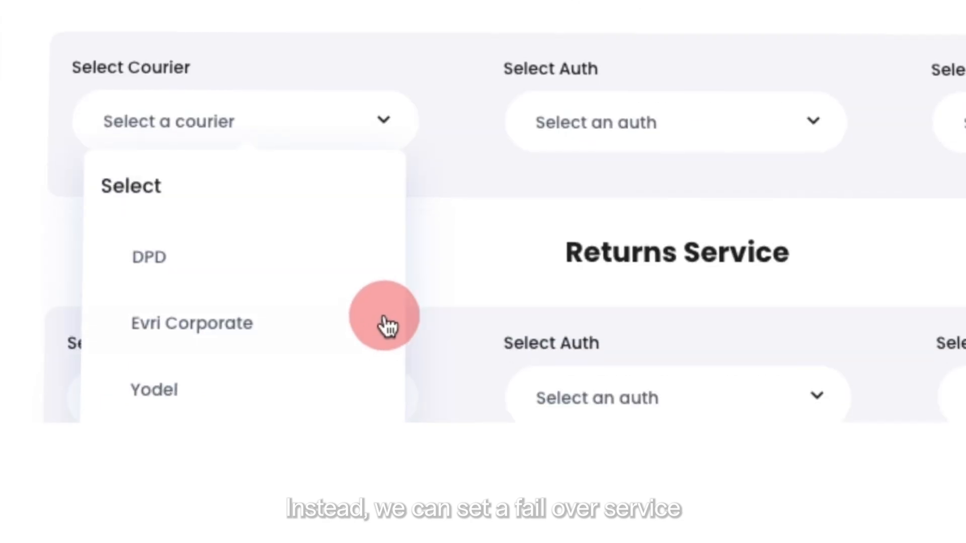
left_click(286, 321)
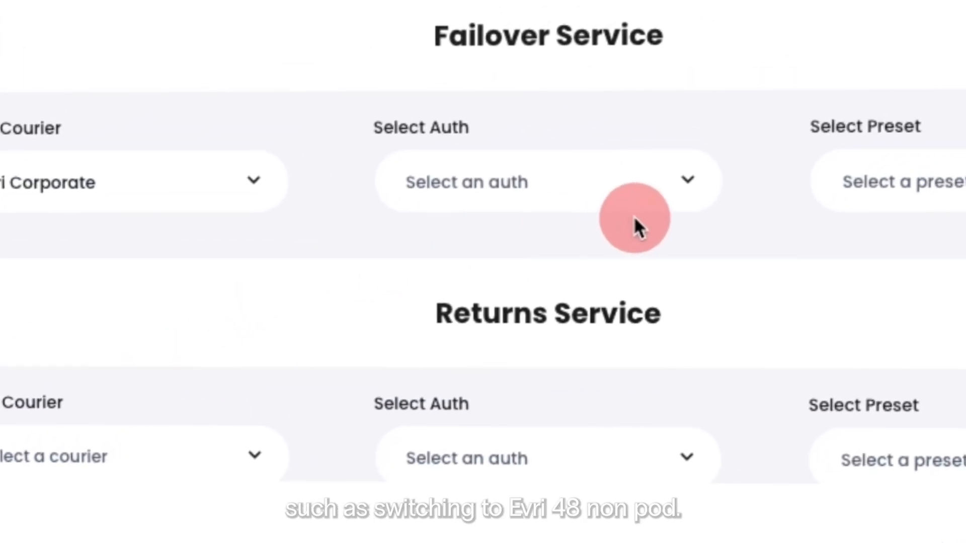
left_click(649, 196)
left_click(554, 304)
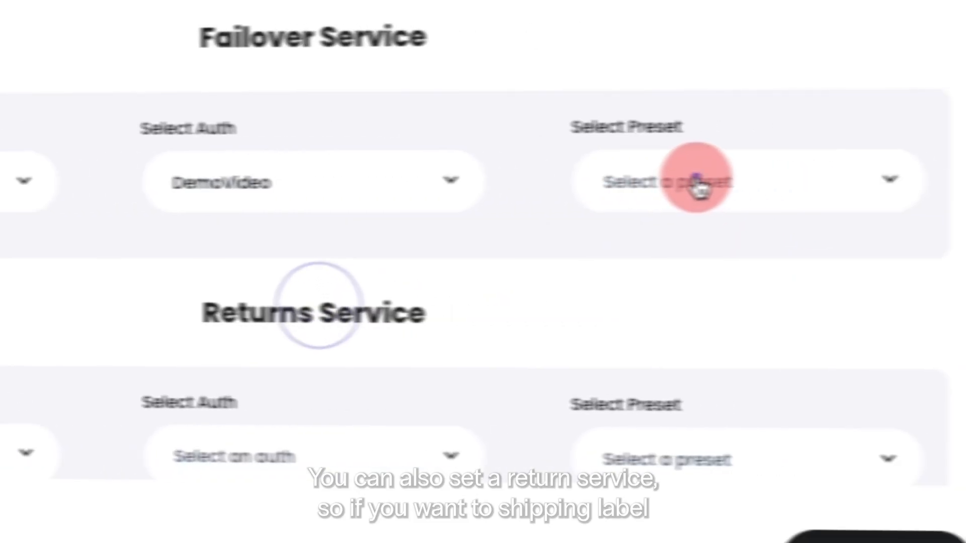
left_click(893, 183)
left_click(899, 379)
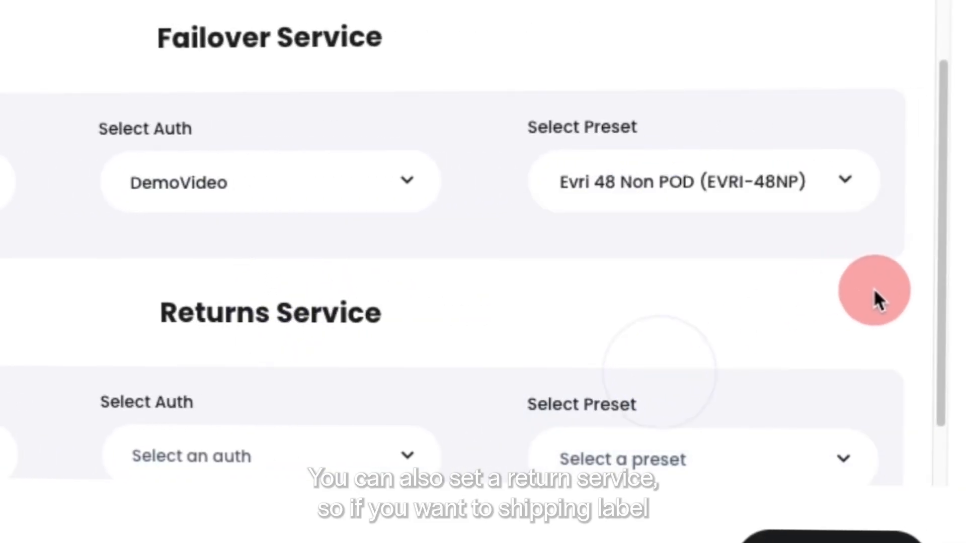
Leave the returns service unset and create the Mainland rule.
scroll(874, 288, "down", 2)
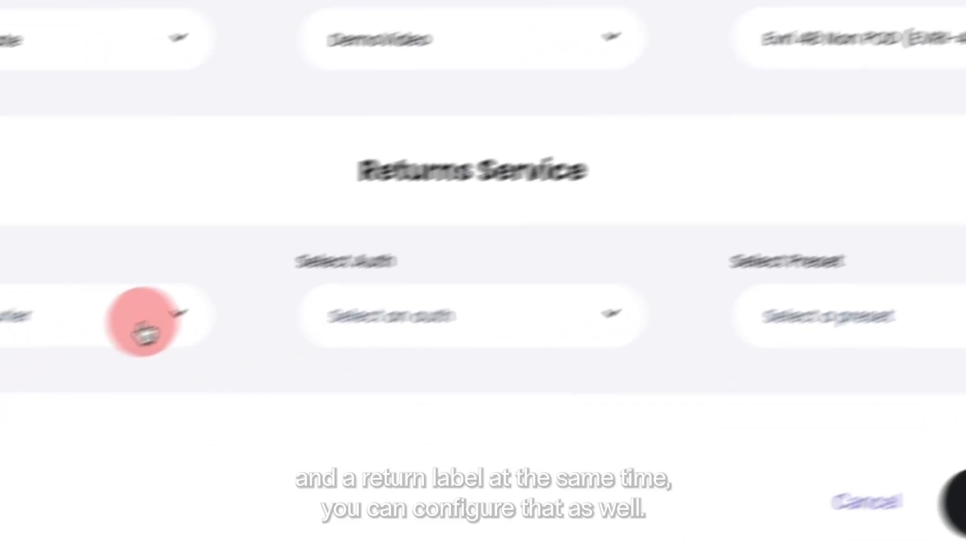
left_click(356, 257)
scroll(457, 237, "down", 2)
scroll(458, 237, "down", 3)
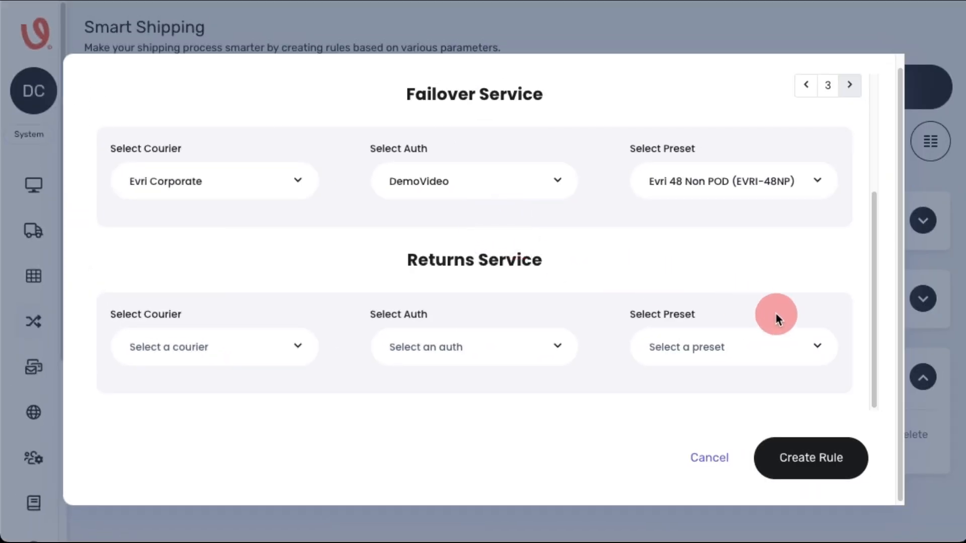
left_click(834, 470)
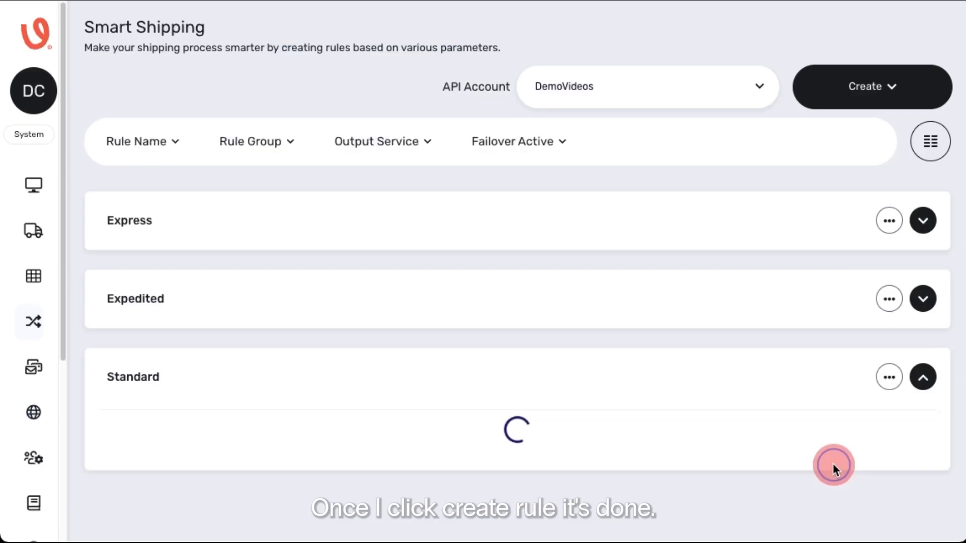
scroll(805, 448, "down", 1)
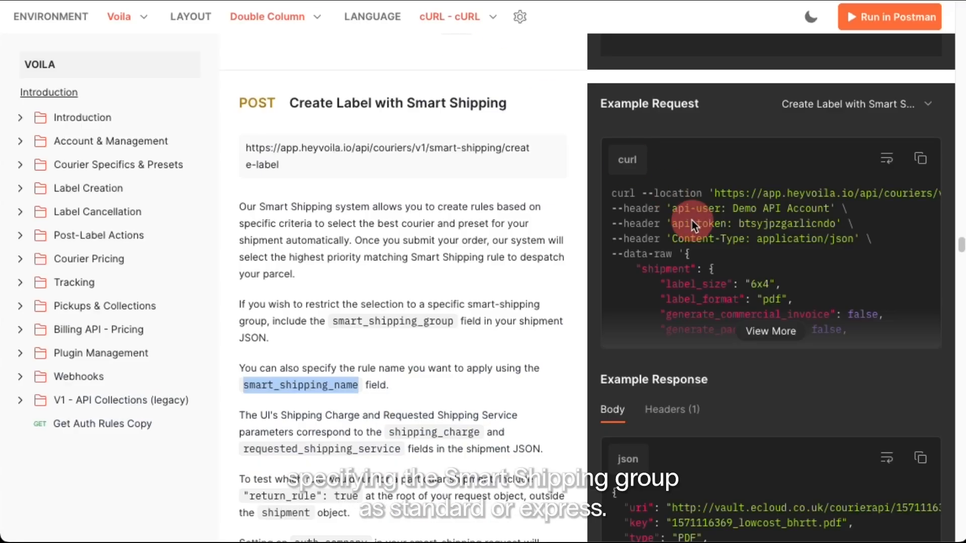
In the API documentation, expand the Create Label with Smart Shipping example request and highlight its requested_shipping_service line.
left_click(787, 332)
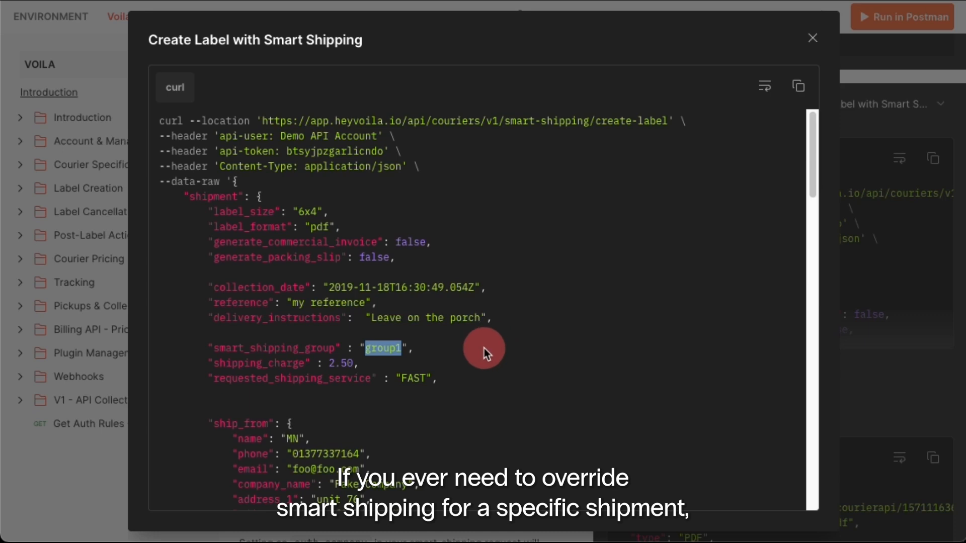
left_click_drag(463, 381, 415, 384)
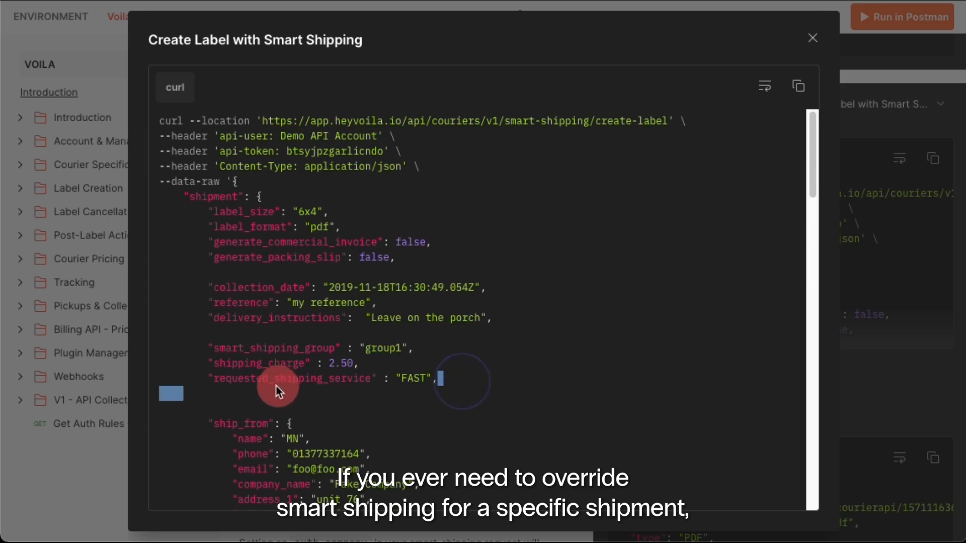
left_click_drag(276, 386, 214, 385)
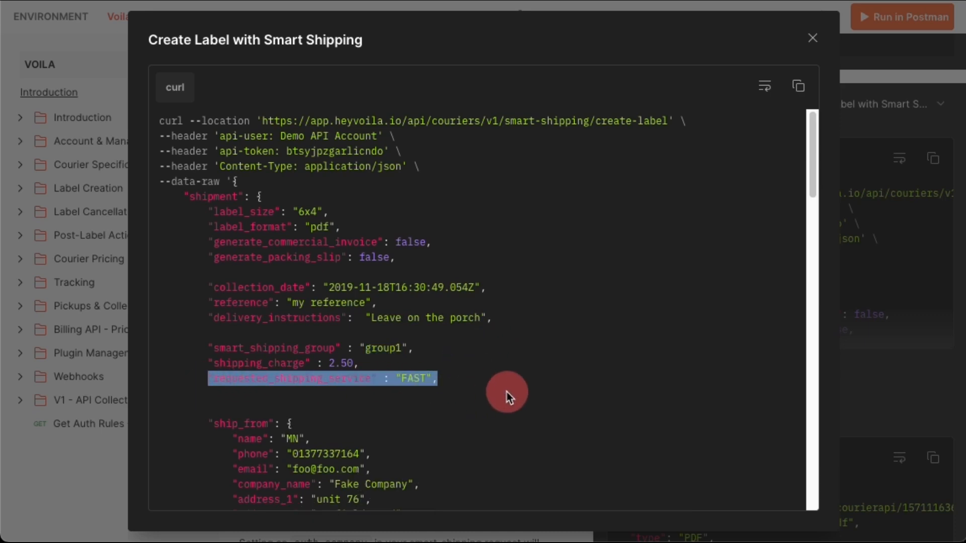
left_click(484, 384)
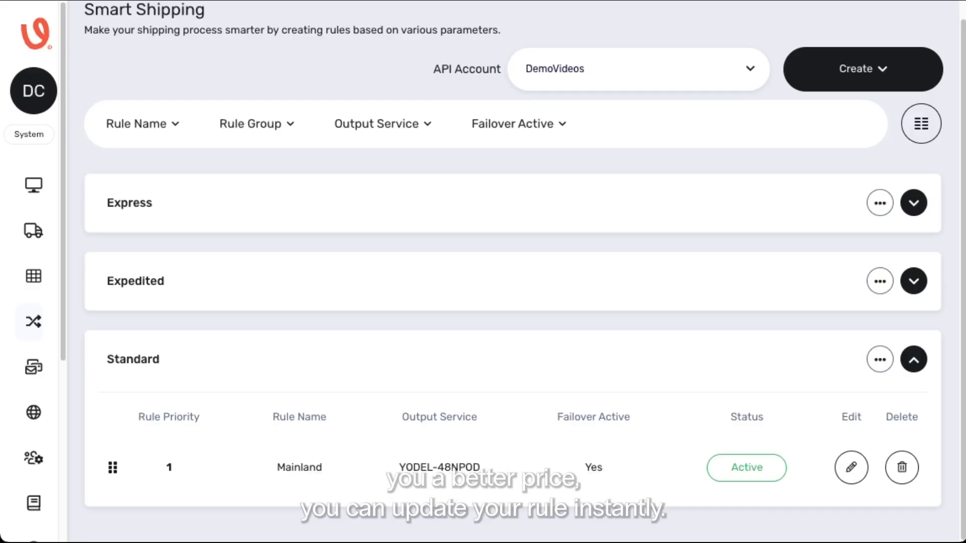
Change the Mainland rule's output service to DPD with the DemoVideo auth and the DPD Next Day (DPD-12) preset, and save the rule.
left_click(848, 465)
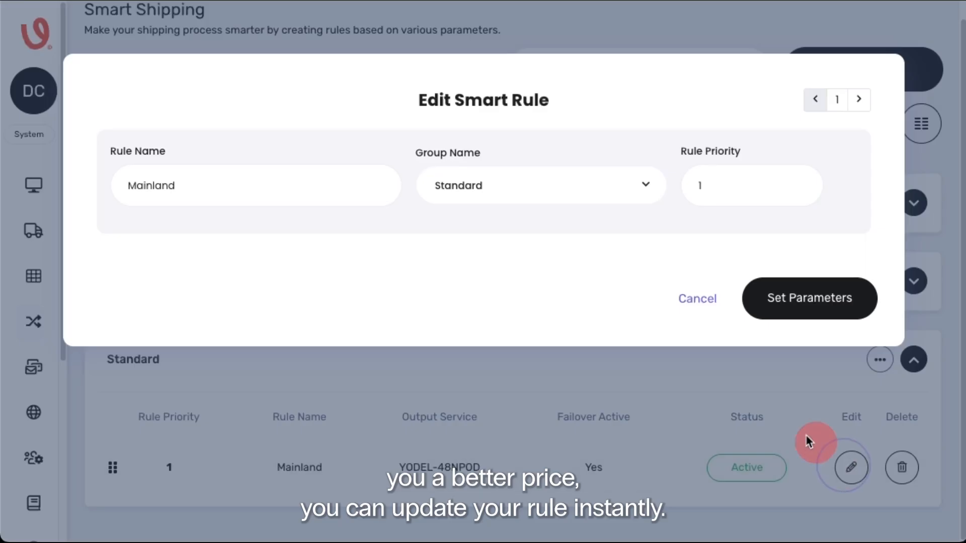
left_click(806, 297)
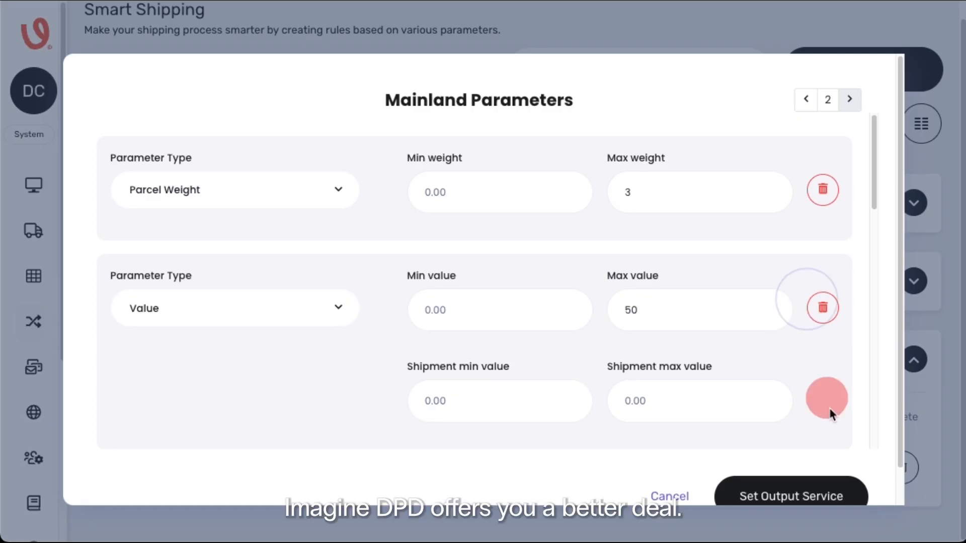
left_click(839, 492)
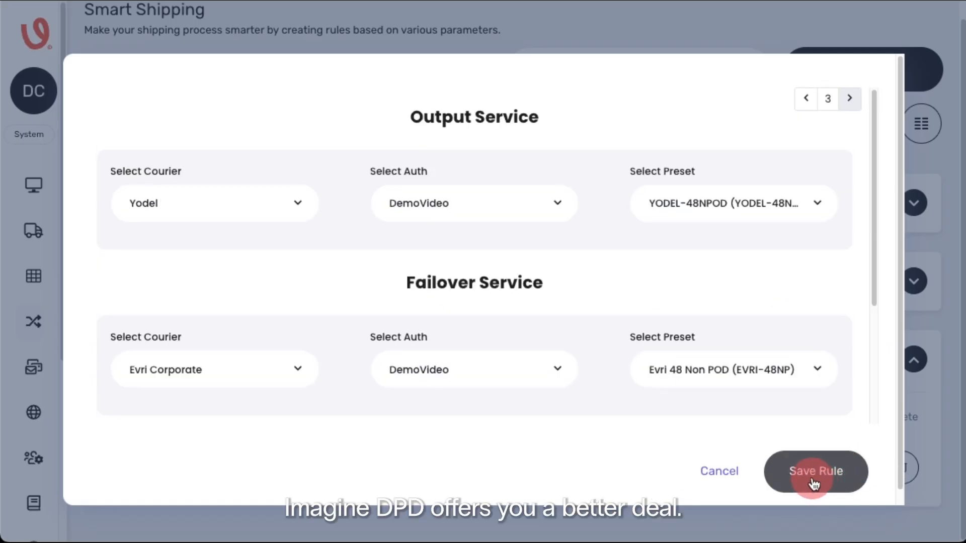
left_click(284, 210)
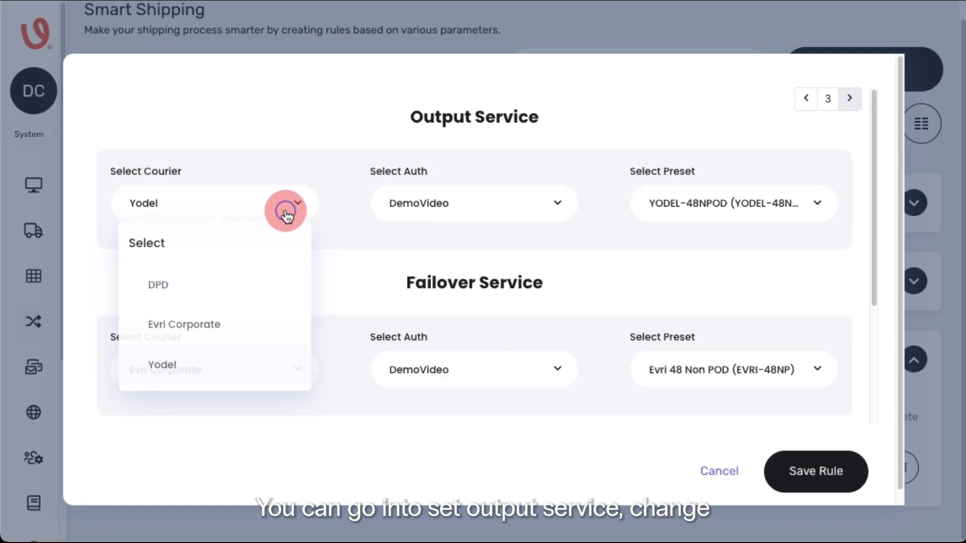
left_click(228, 288)
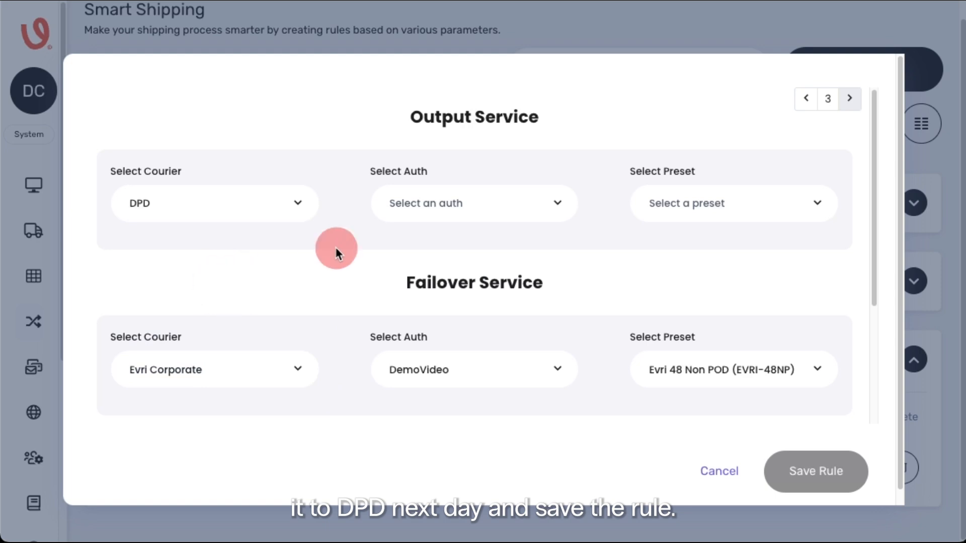
left_click(483, 207)
left_click(477, 274)
left_click(711, 205)
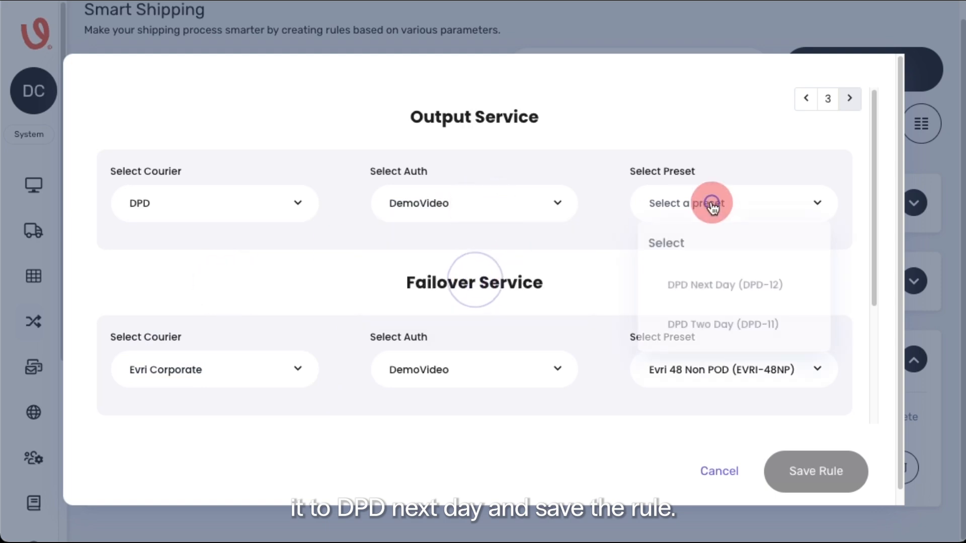
left_click(769, 285)
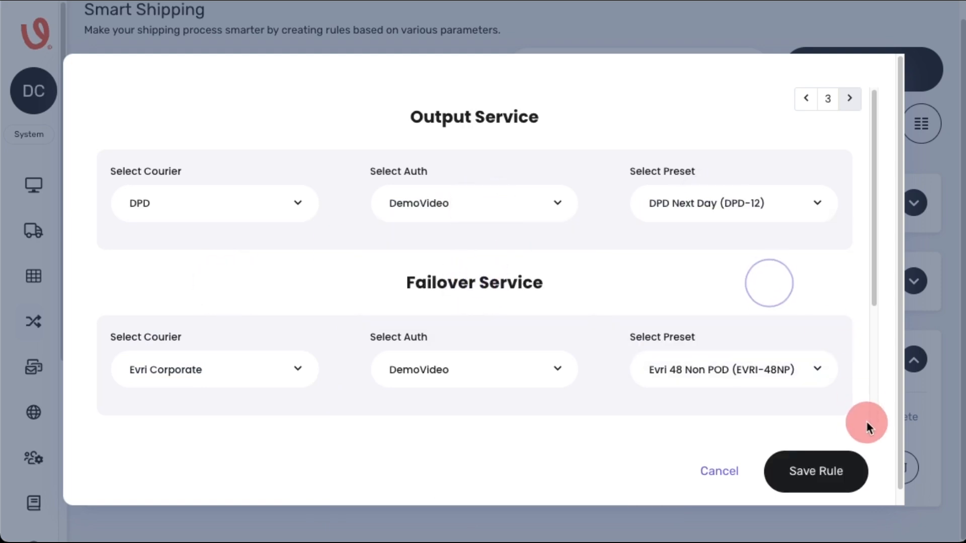
left_click(825, 468)
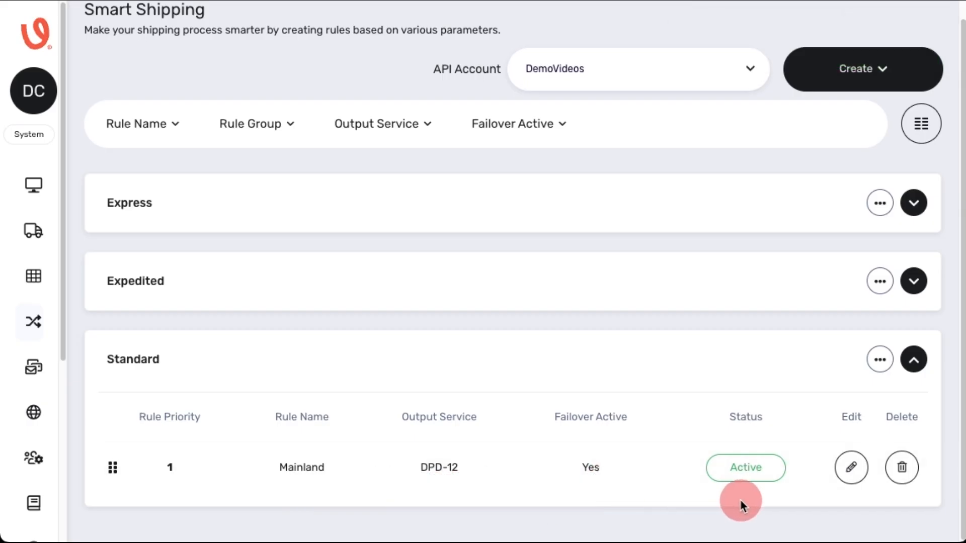
scroll(724, 449, "up", 1)
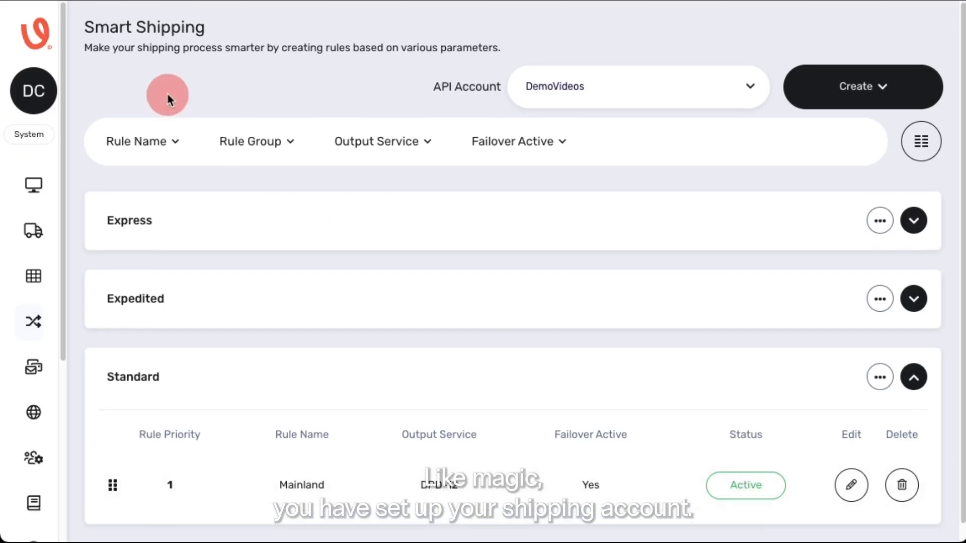